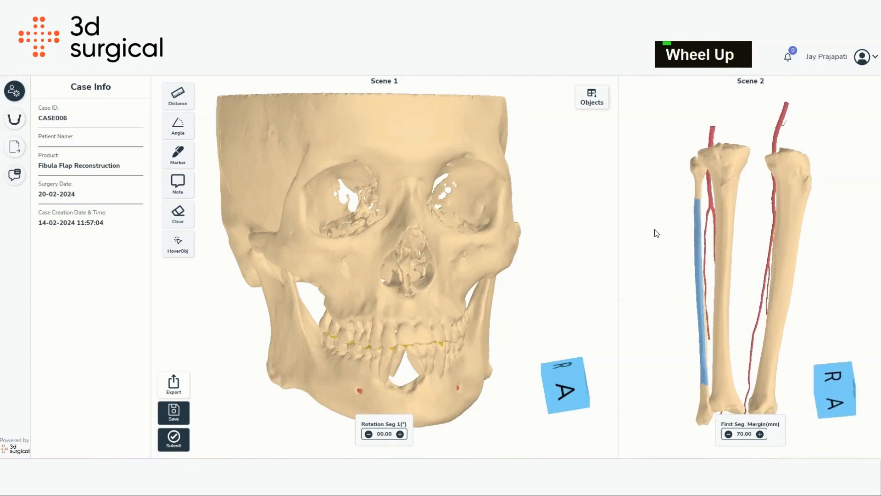
# - Hide the lateral surfaces, both tibiae and the peroneal artery so only the fibulae remain in Scene 2
pyautogui.click(593, 96)
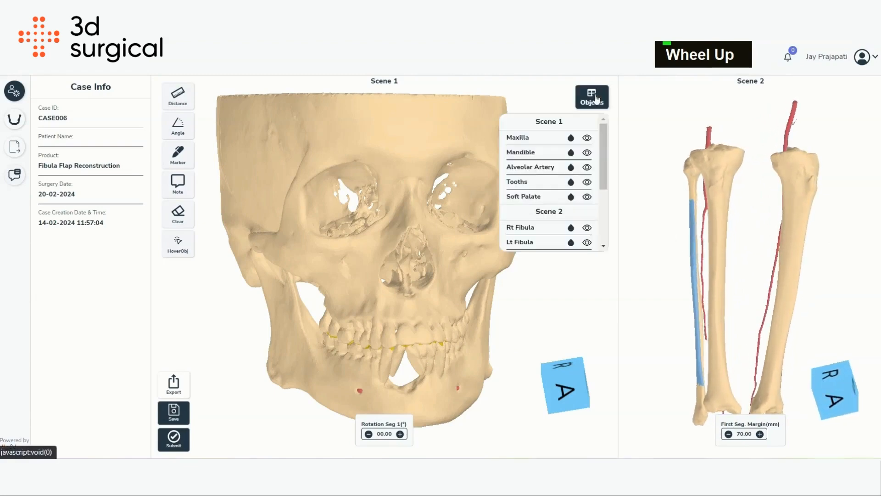
pyautogui.scroll(-3, 545, 220)
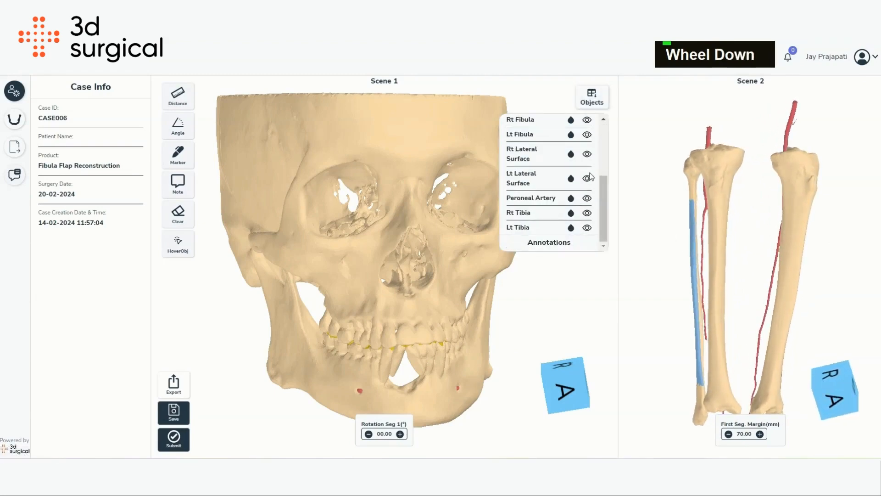
pyautogui.click(587, 155)
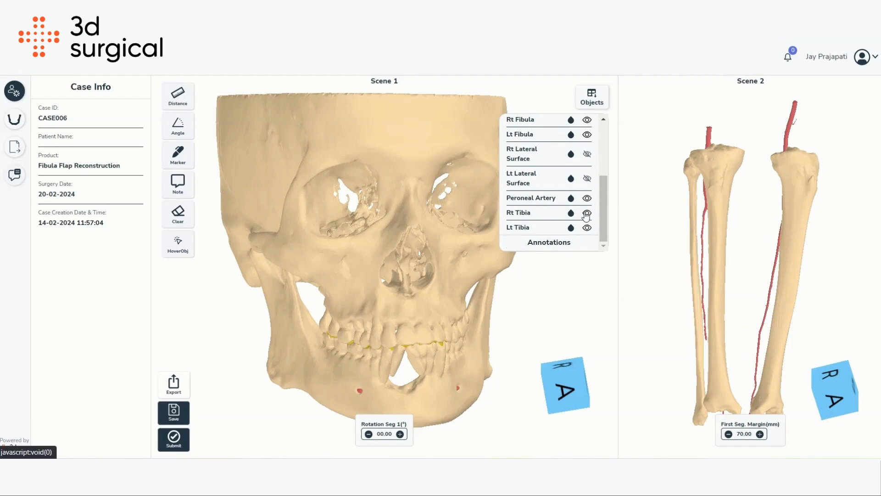
pyautogui.click(587, 214)
pyautogui.click(587, 228)
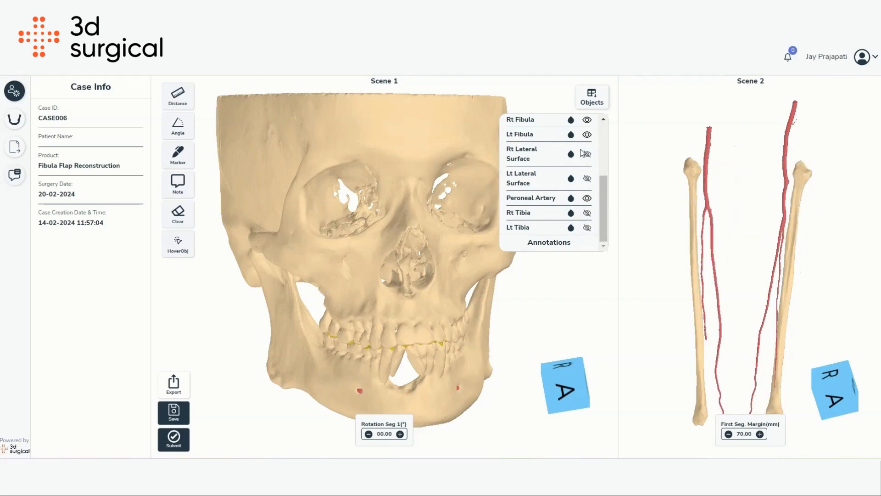
pyautogui.click(587, 198)
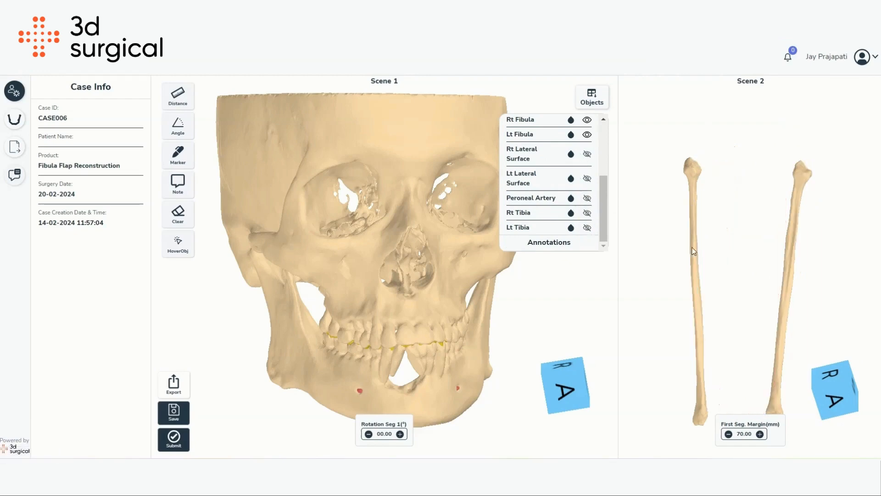
pyautogui.moveTo(661, 251); pyautogui.dragTo(700, 225, button='right')
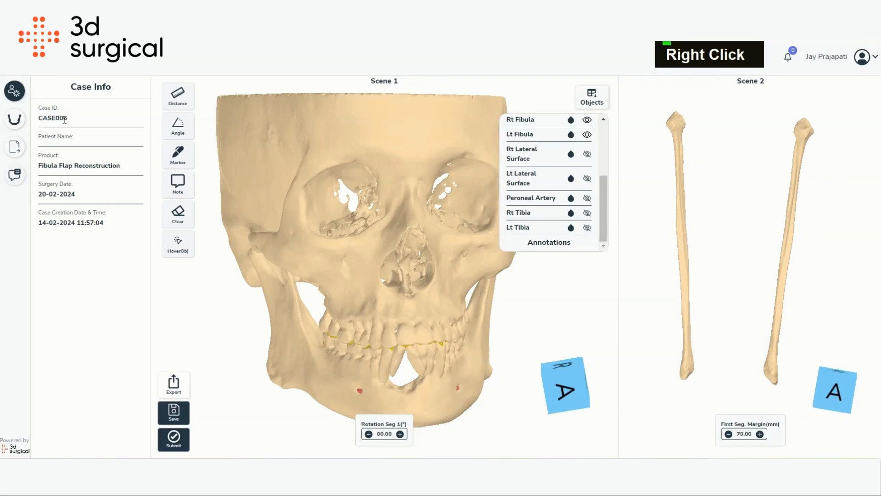
pyautogui.click(592, 98)
# - Open the Fibula Flap Reconstruction panel and set the number of segments to 3
pyautogui.click(14, 119)
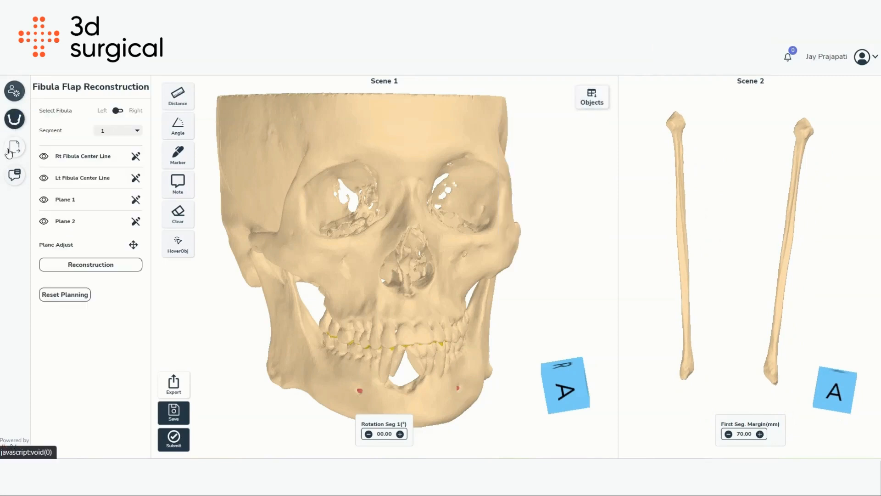
pyautogui.click(120, 111)
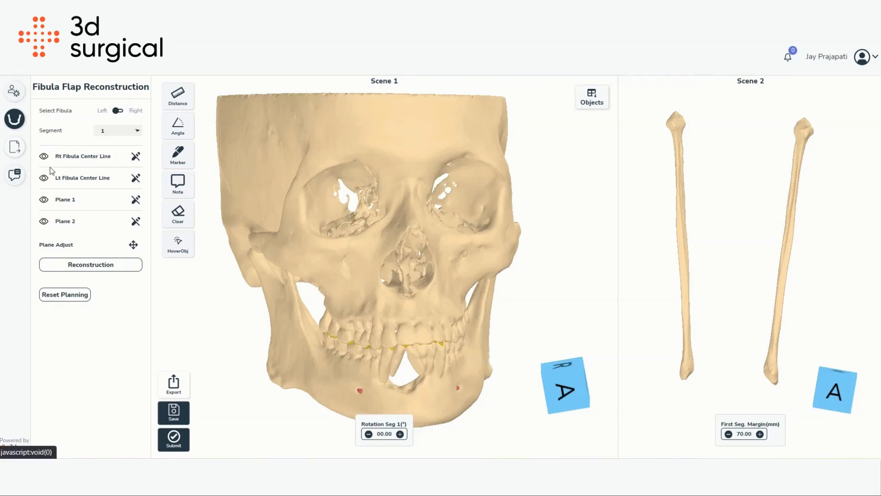
pyautogui.click(107, 343)
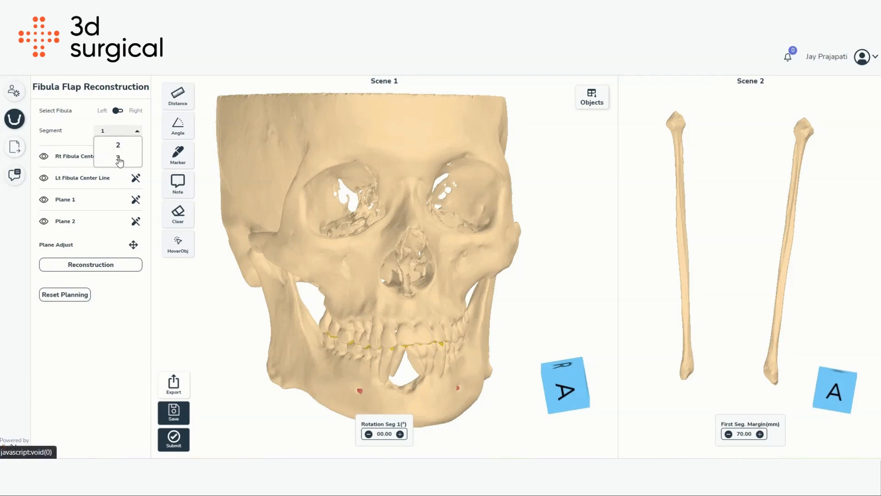
pyautogui.click(118, 158)
pyautogui.moveTo(355, 231); pyautogui.dragTo(365, 252)
pyautogui.moveTo(365, 253); pyautogui.dragTo(373, 240, button='right')
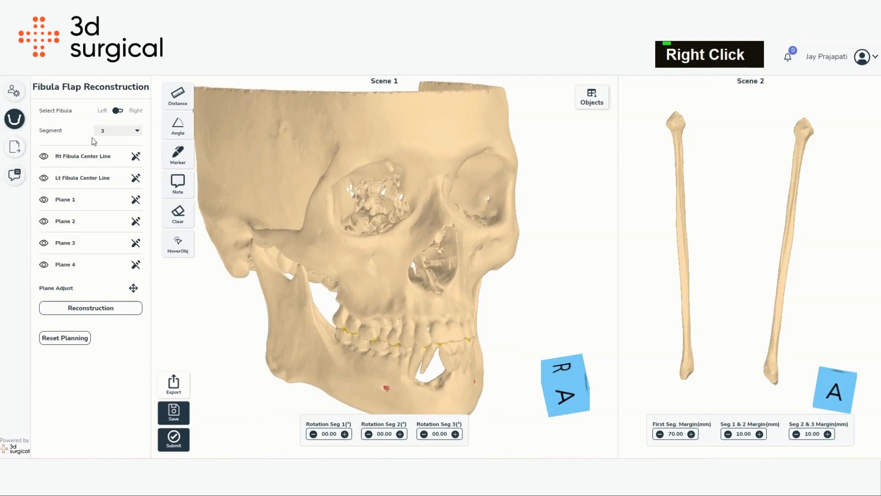
# - Switch the segment count to 2 and back to 3
pyautogui.click(117, 136)
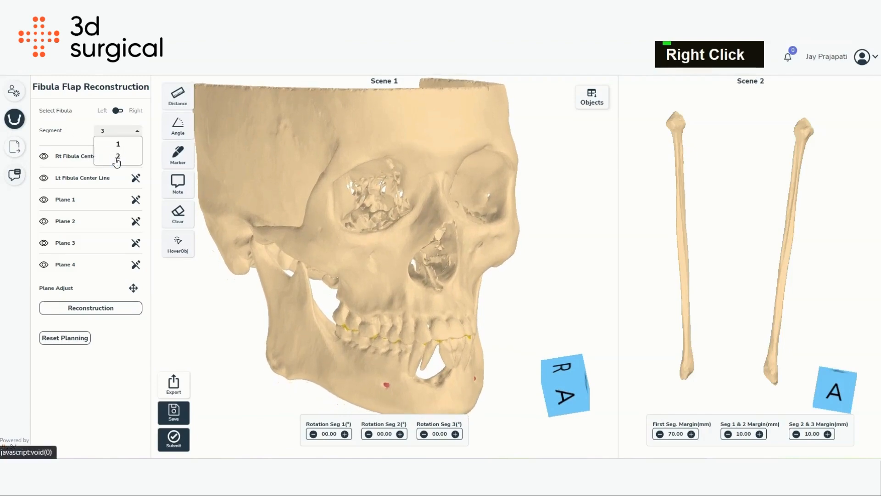
pyautogui.click(117, 158)
pyautogui.click(116, 133)
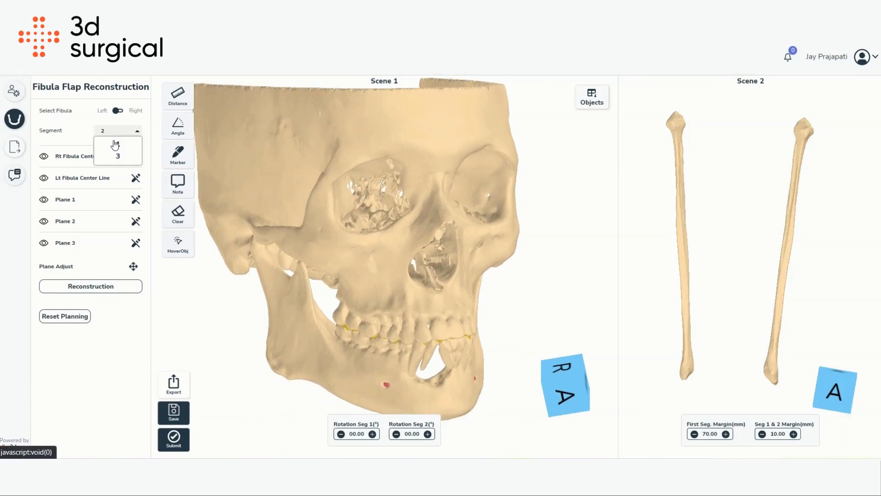
pyautogui.click(115, 144)
pyautogui.click(116, 151)
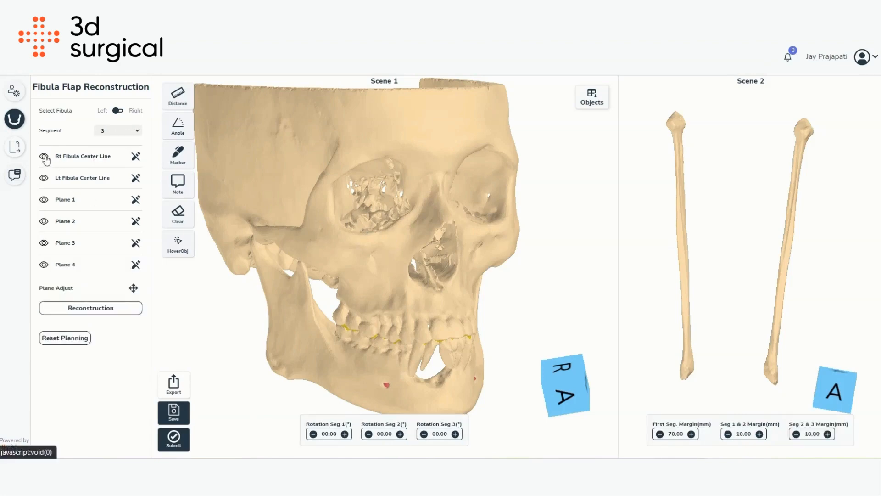
# - Draw the right fibula centre line by placing points at the top and bottom ends of the right fibula
pyautogui.click(135, 157)
pyautogui.moveTo(737, 240); pyautogui.dragTo(716, 244)
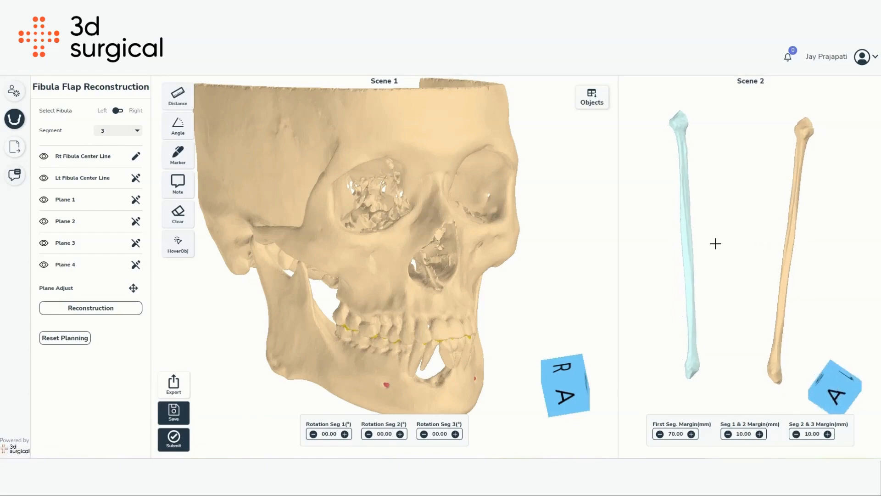
pyautogui.click(802, 130)
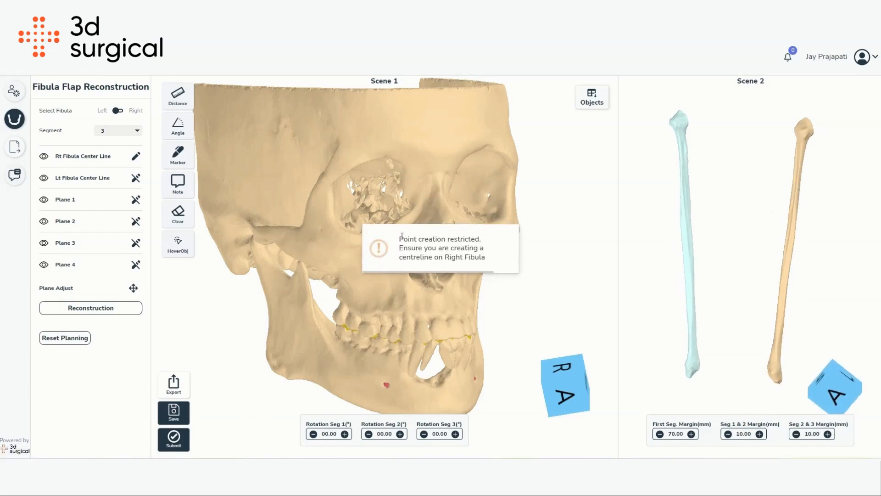
pyautogui.moveTo(464, 246); pyautogui.dragTo(489, 260)
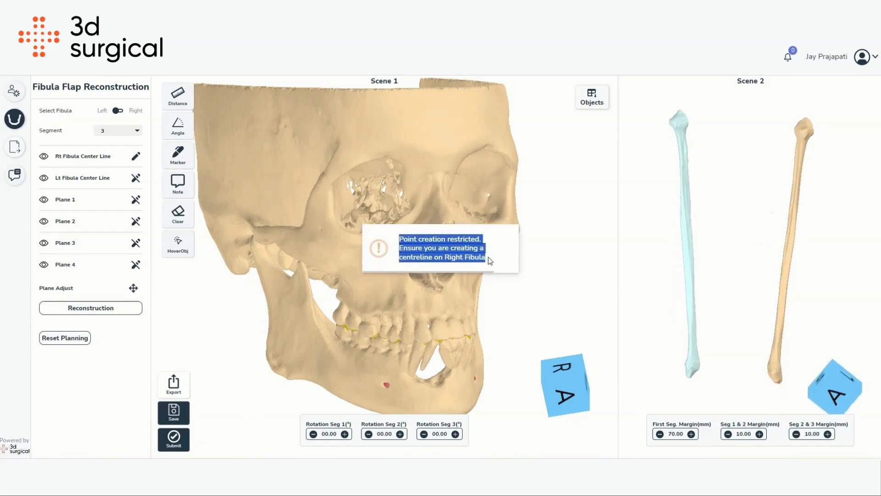
pyautogui.click(644, 252)
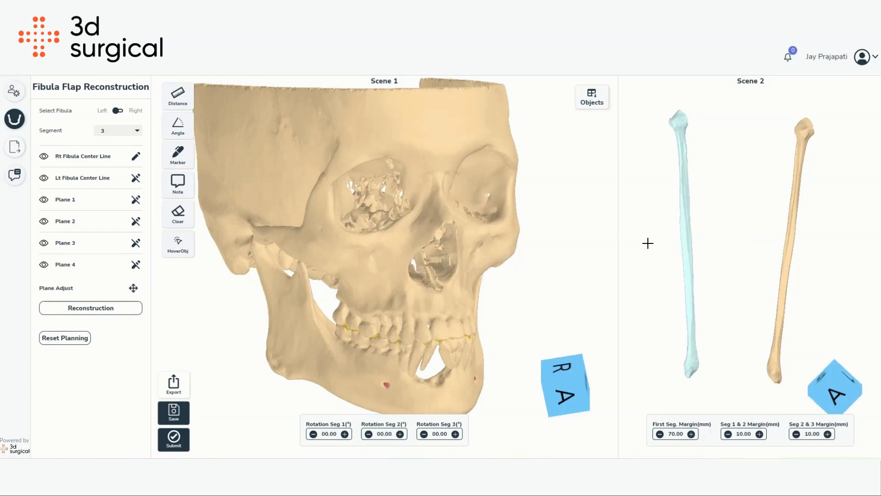
pyautogui.click(680, 130)
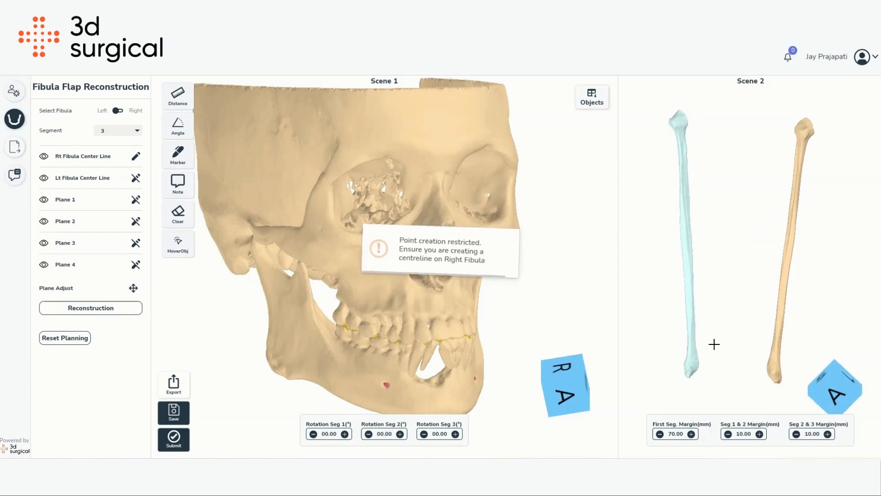
pyautogui.moveTo(640, 284); pyautogui.dragTo(743, 280)
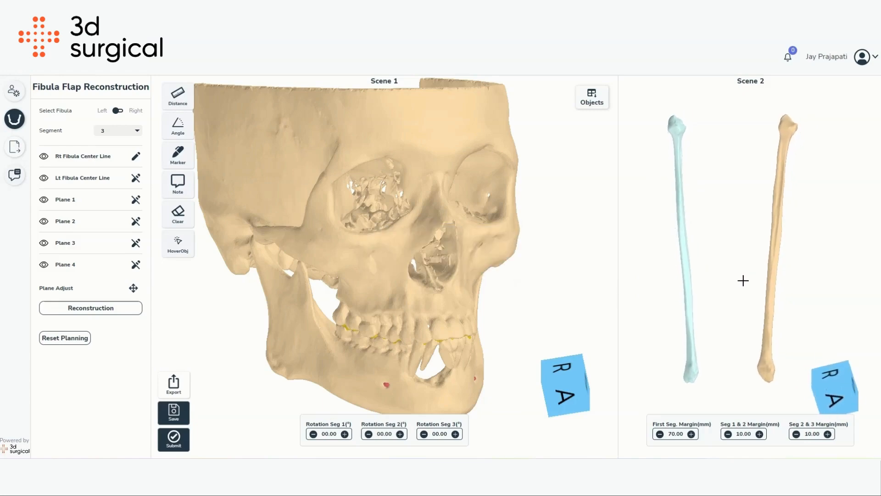
pyautogui.click(675, 122)
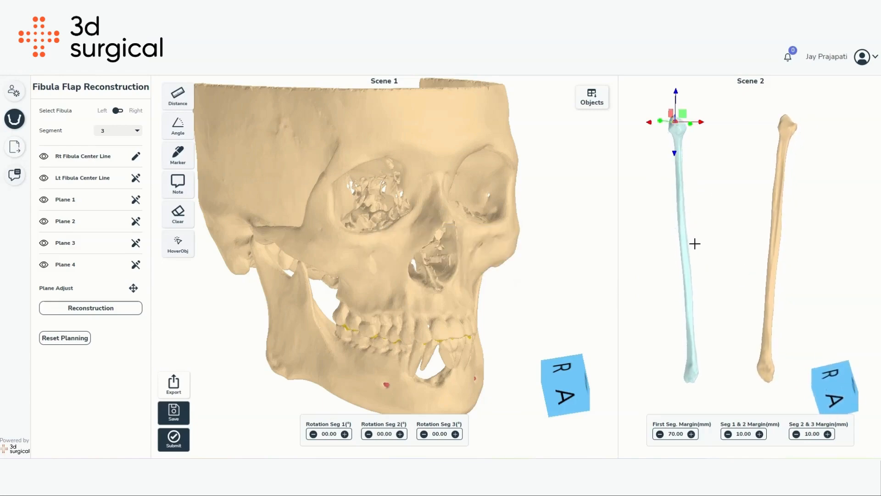
pyautogui.click(692, 375)
# - Adjust the right fibula centre line's end points, shifting the bottom point along the bone
pyautogui.moveTo(767, 263); pyautogui.dragTo(724, 380)
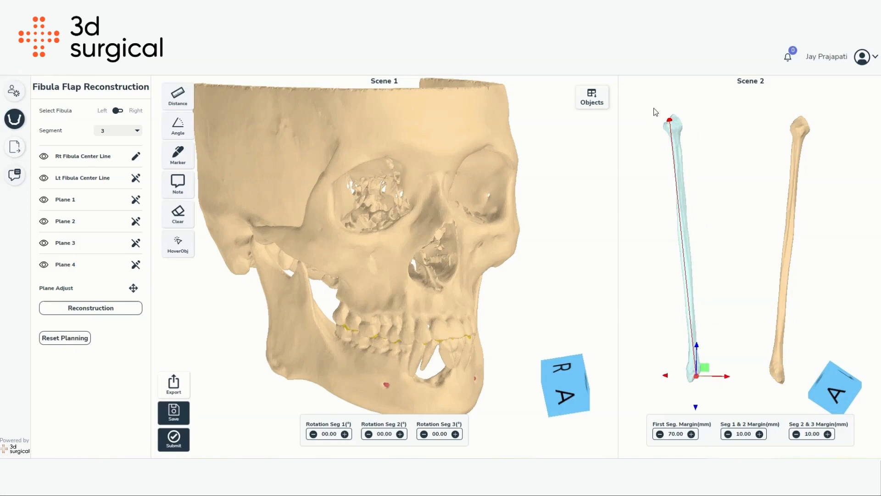
pyautogui.click(671, 120)
pyautogui.moveTo(699, 122); pyautogui.dragTo(703, 123)
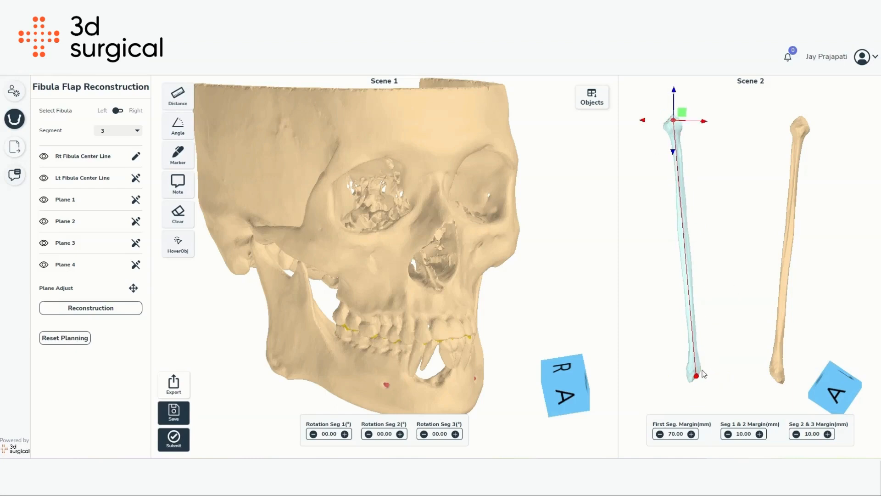
pyautogui.moveTo(722, 283); pyautogui.dragTo(835, 273)
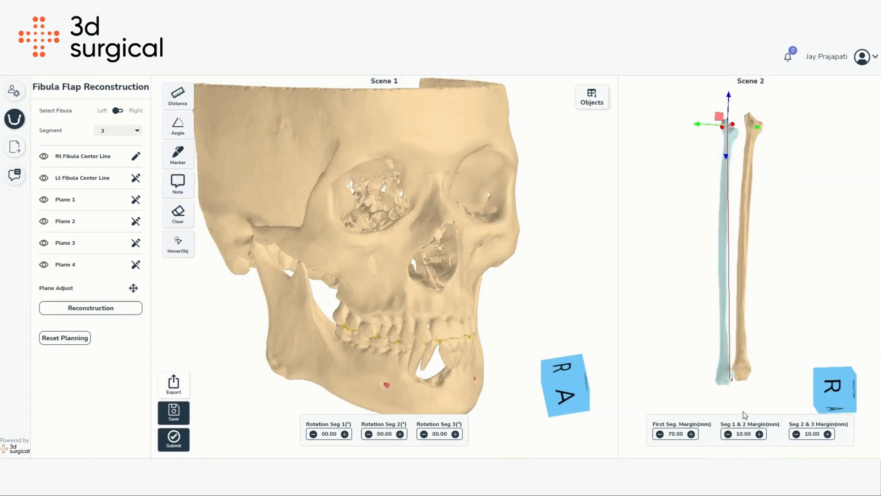
pyautogui.click(730, 383)
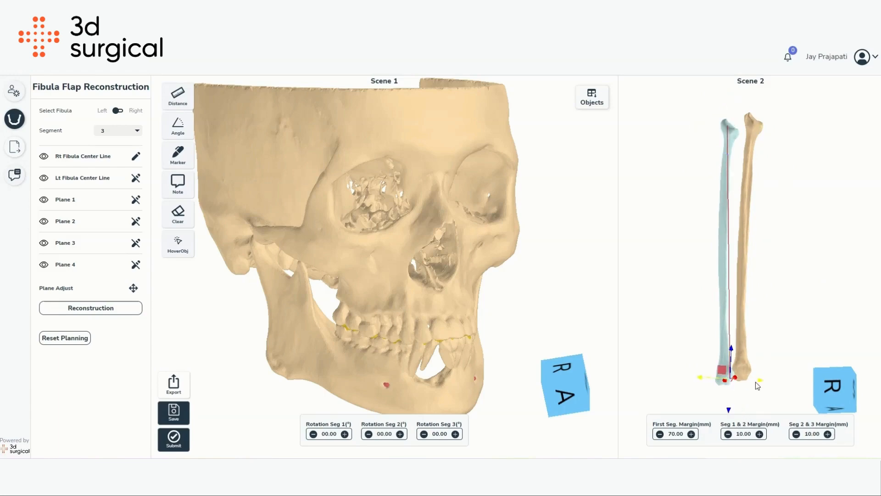
pyautogui.moveTo(756, 383); pyautogui.dragTo(743, 382)
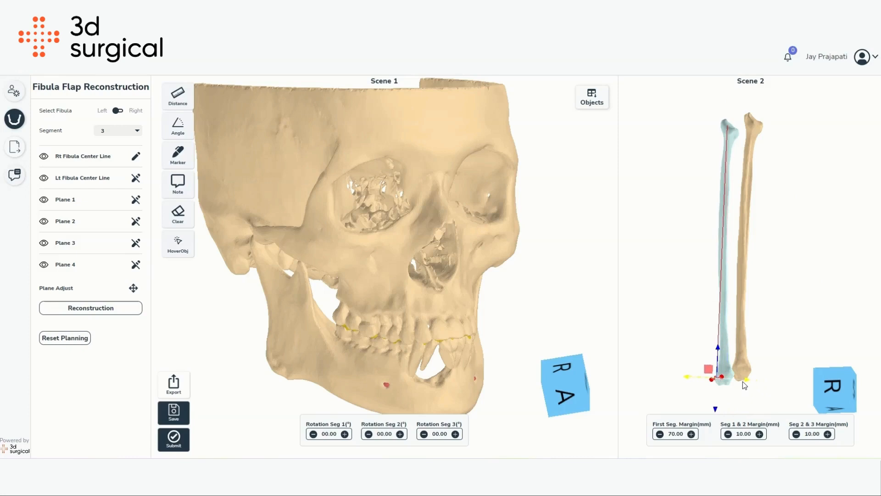
pyautogui.click(730, 128)
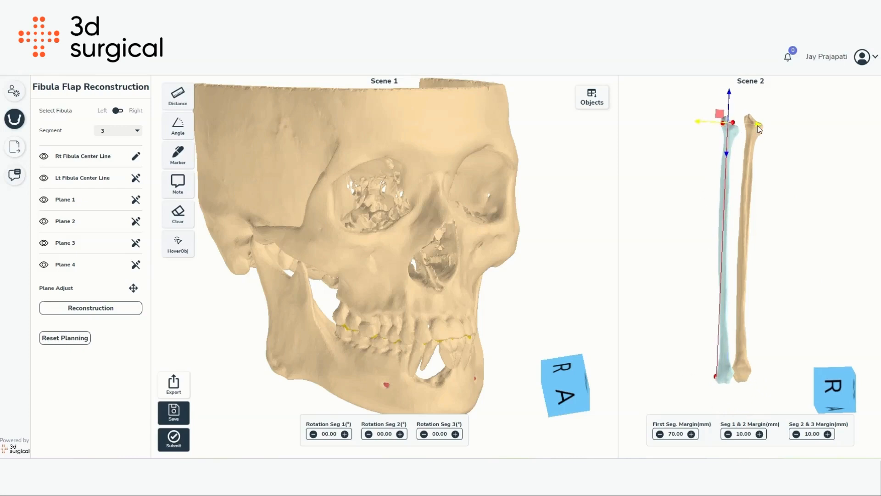
# - Draw the left fibula centre line by placing points at the top and bottom ends of the left fibula
pyautogui.scroll(-1, 741, 212)
pyautogui.moveTo(741, 212); pyautogui.dragTo(665, 243)
pyautogui.scroll(3, 698, 221)
pyautogui.moveTo(721, 200); pyautogui.dragTo(729, 212, button='right')
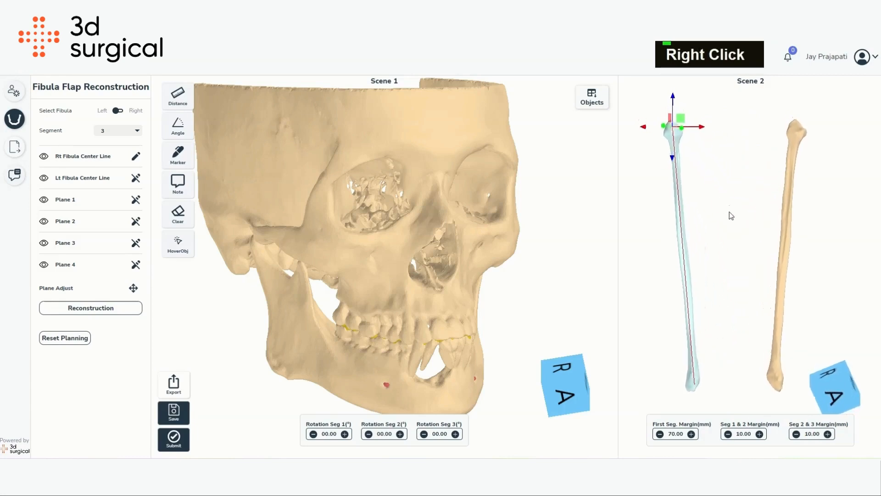
pyautogui.click(136, 179)
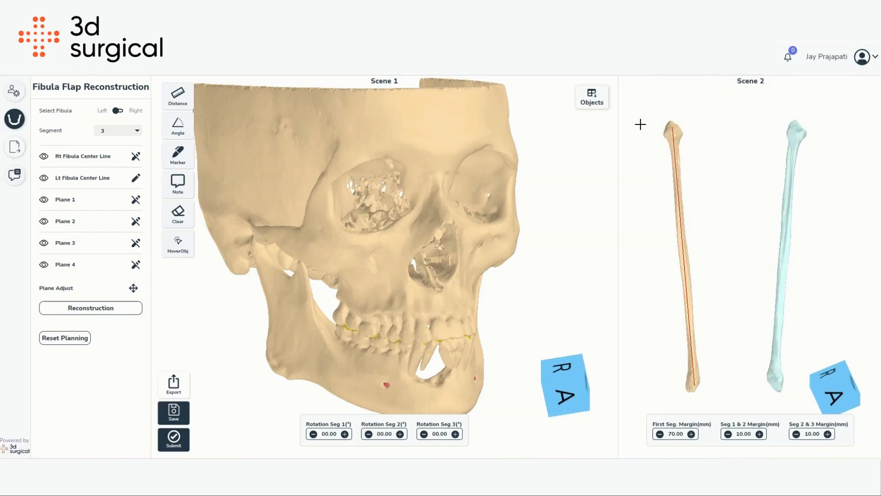
pyautogui.click(668, 132)
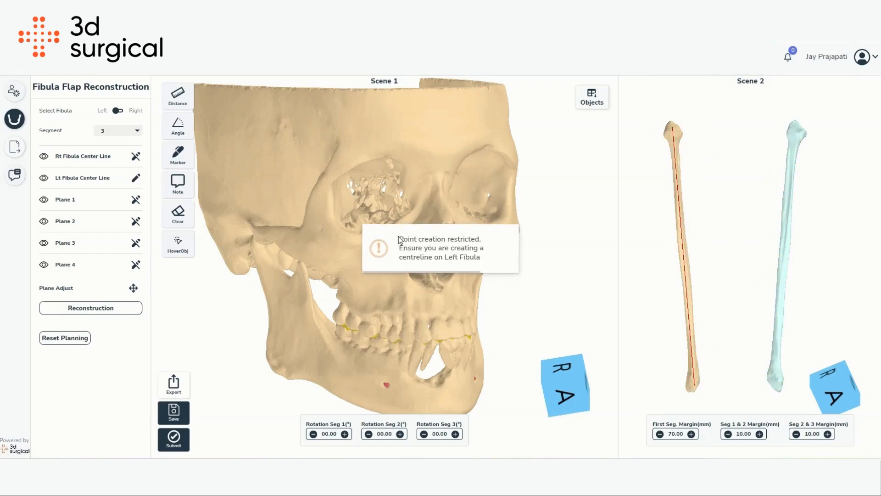
pyautogui.moveTo(399, 239); pyautogui.dragTo(493, 263)
pyautogui.click(726, 208)
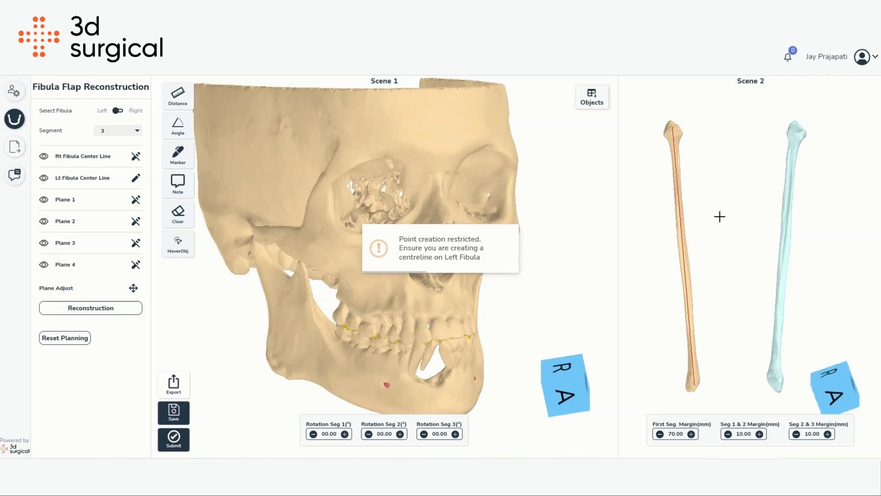
pyautogui.moveTo(720, 217); pyautogui.dragTo(693, 233)
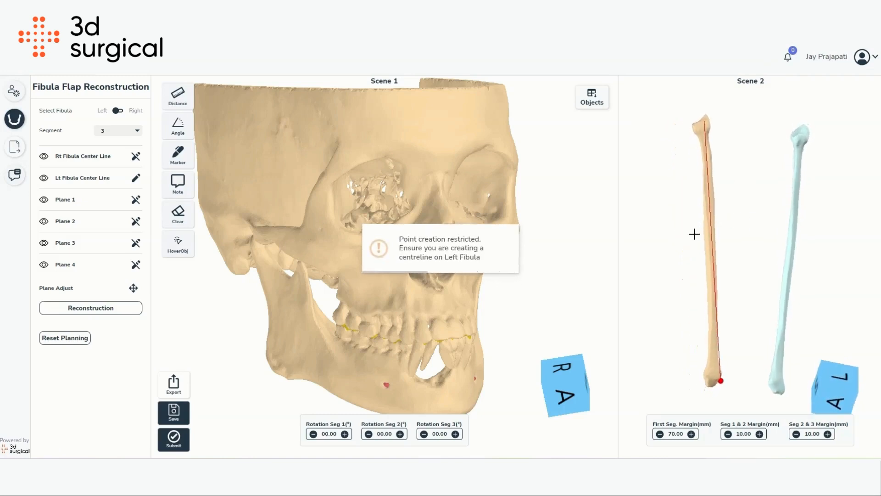
pyautogui.click(808, 135)
pyautogui.click(778, 389)
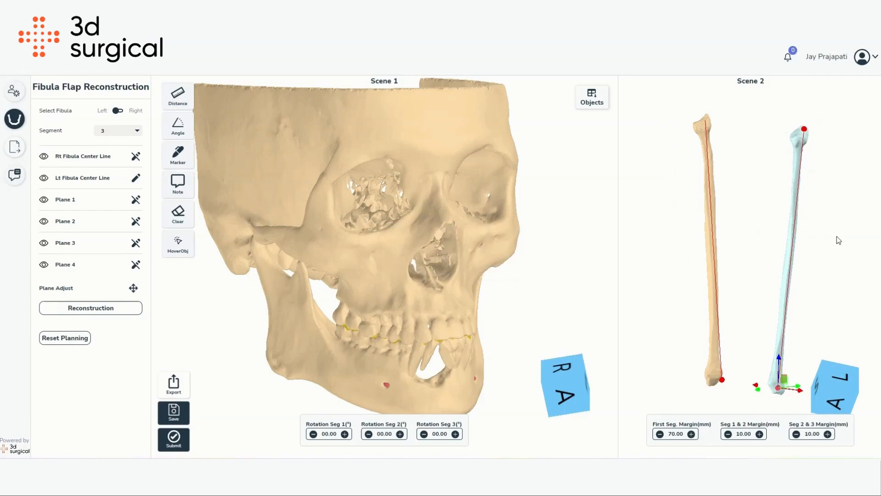
# - Hide the right fibula centre line
pyautogui.scroll(-5, 814, 238)
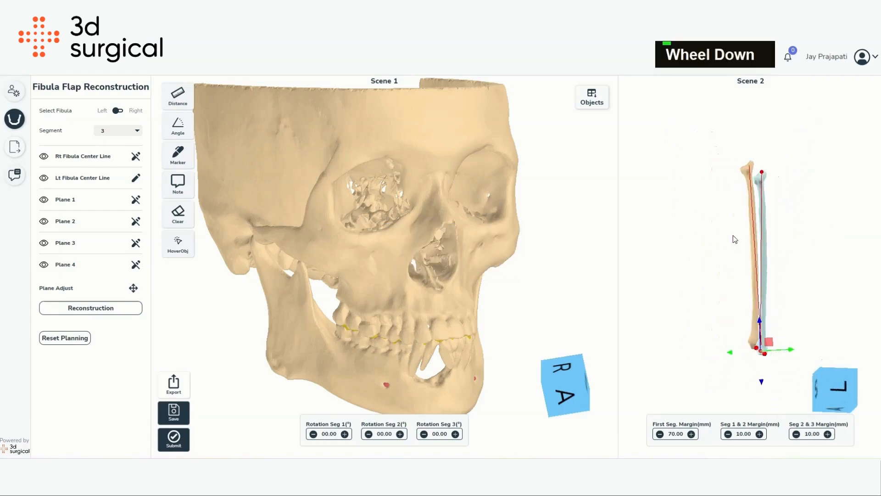
pyautogui.scroll(3, 727, 291)
pyautogui.rightClick(708, 263)
pyautogui.moveTo(708, 263); pyautogui.dragTo(694, 246, button='right')
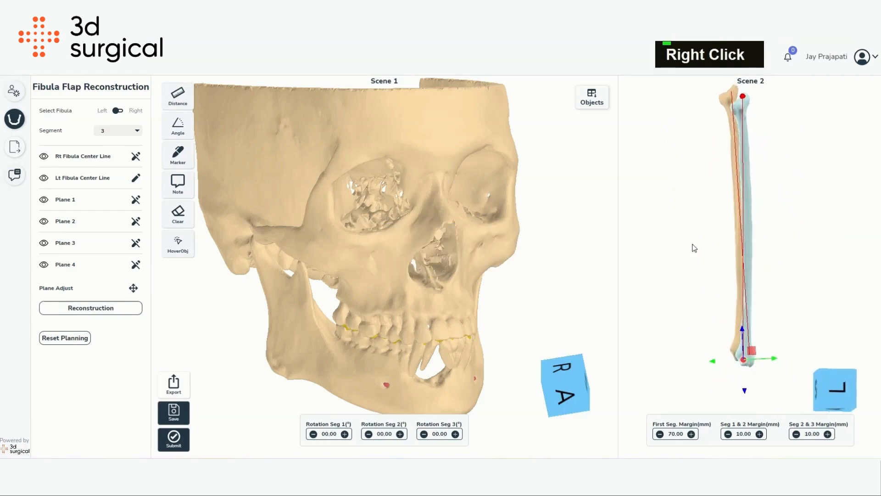
pyautogui.click(44, 157)
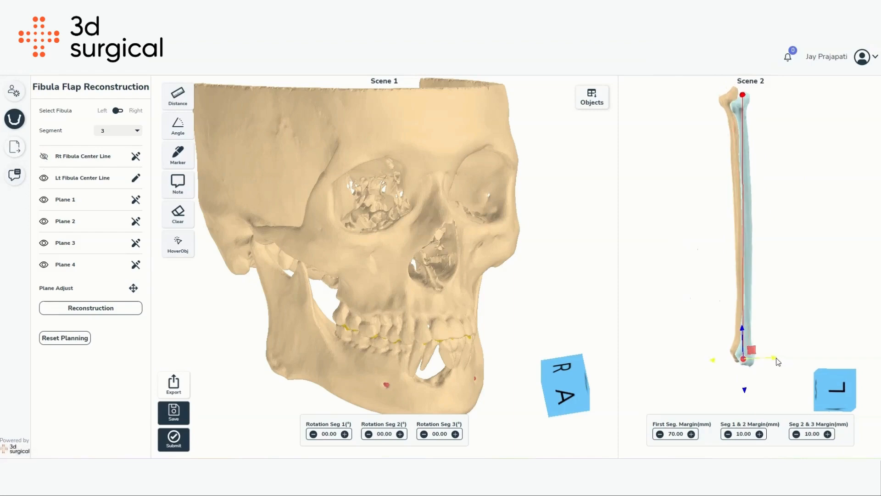
# - Adjust the left fibula centre line's top and bottom end points along the bone
pyautogui.moveTo(777, 359); pyautogui.dragTo(782, 358)
pyautogui.moveTo(838, 248); pyautogui.dragTo(588, 244)
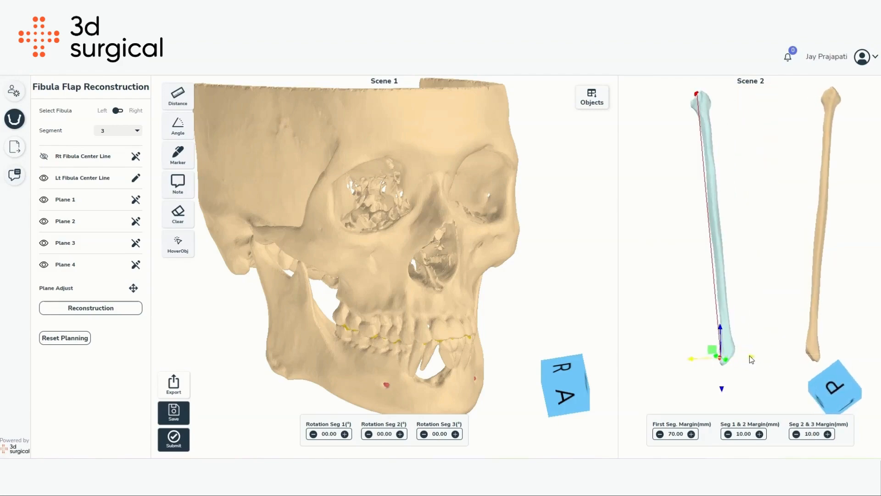
pyautogui.moveTo(751, 357); pyautogui.dragTo(761, 355)
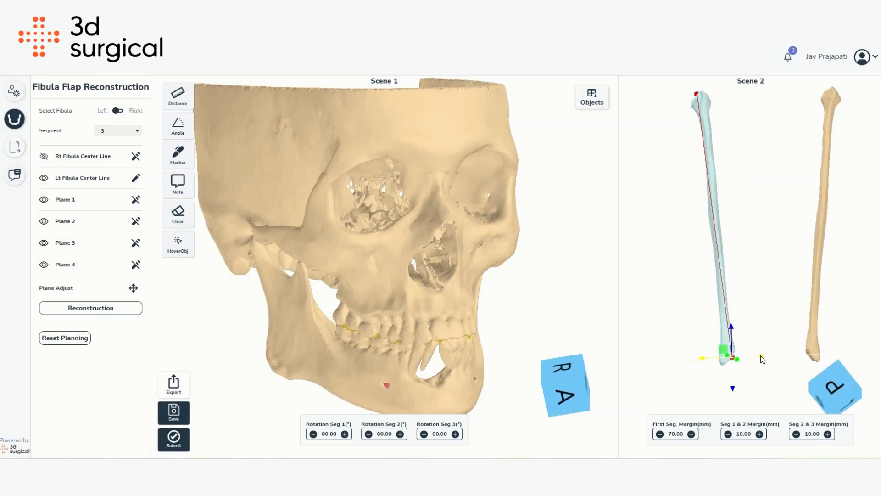
pyautogui.click(696, 95)
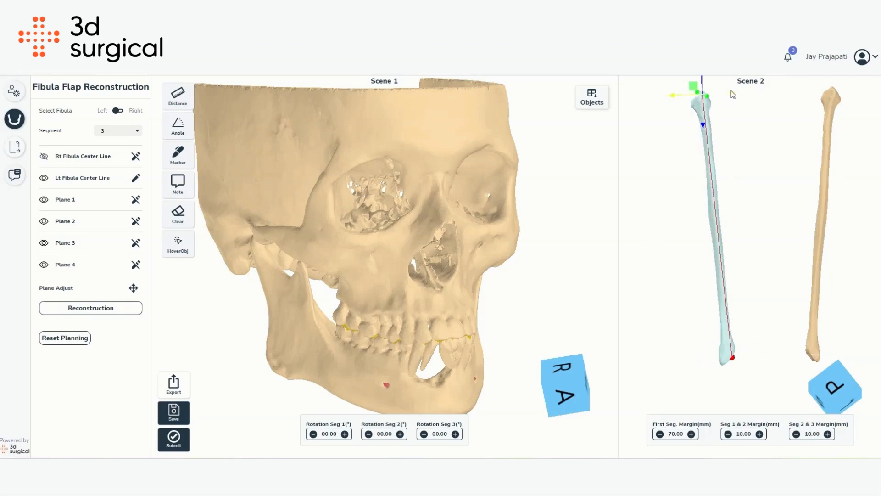
pyautogui.click(733, 358)
pyautogui.moveTo(755, 360); pyautogui.dragTo(867, 294)
pyautogui.scroll(-3, 867, 295)
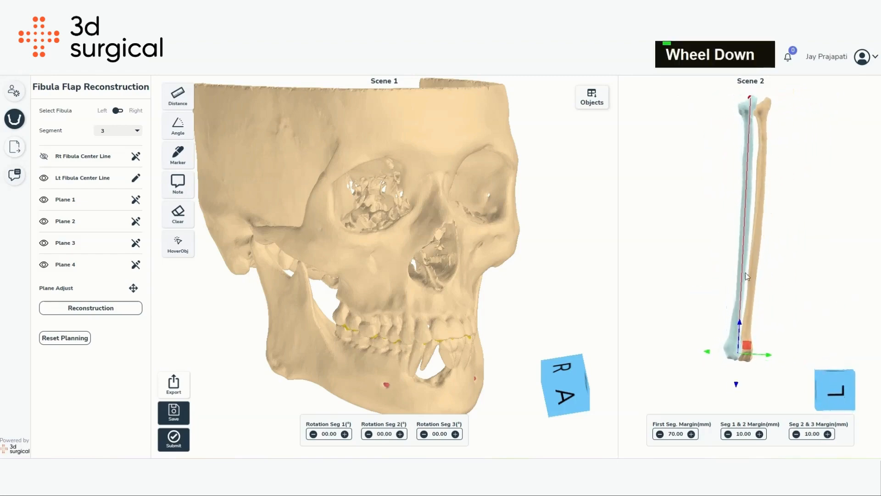
# - Finish editing the left fibula centre line and show the right fibula centre line again
pyautogui.click(136, 178)
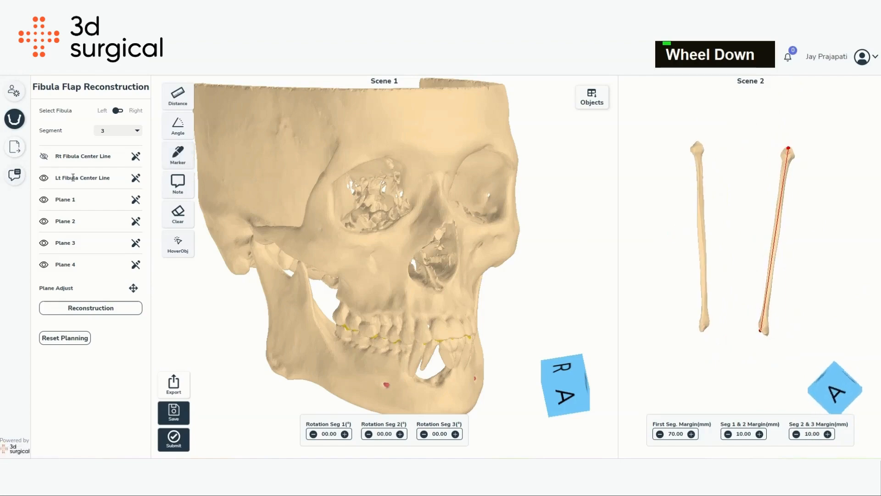
pyautogui.click(44, 178)
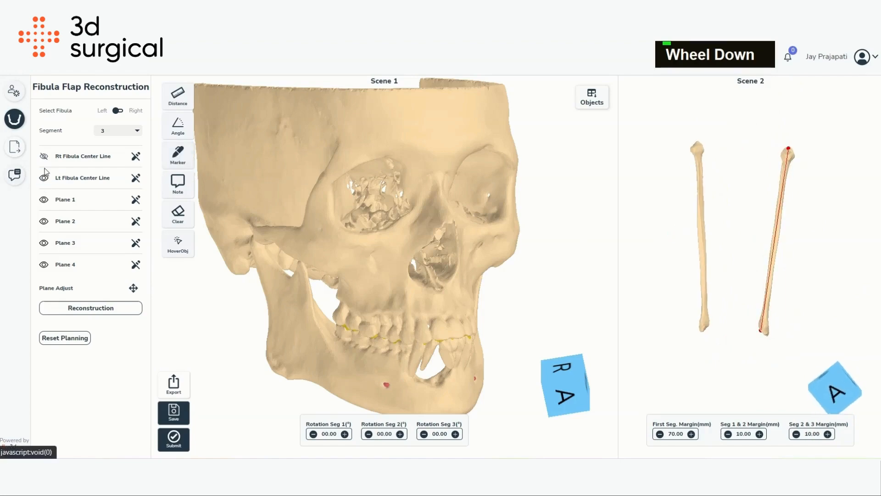
pyautogui.click(44, 157)
pyautogui.moveTo(719, 188); pyautogui.dragTo(737, 223)
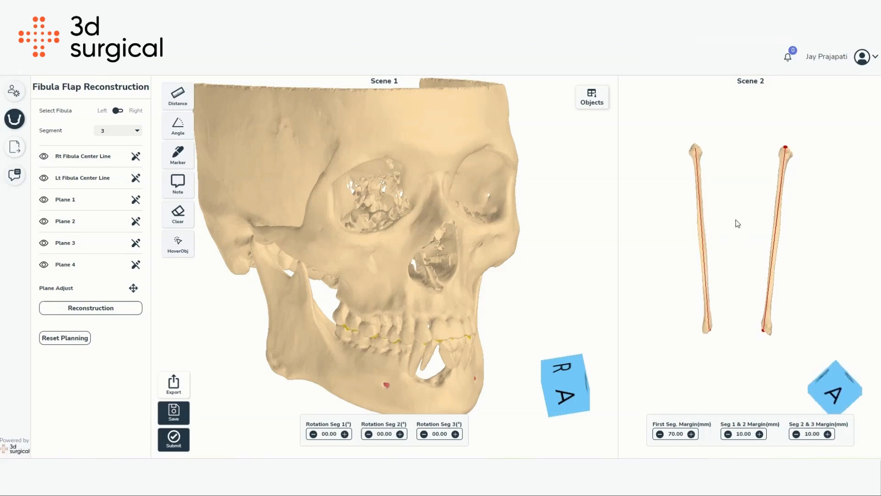
pyautogui.scroll(5, 716, 227)
pyautogui.scroll(-2, 726, 244)
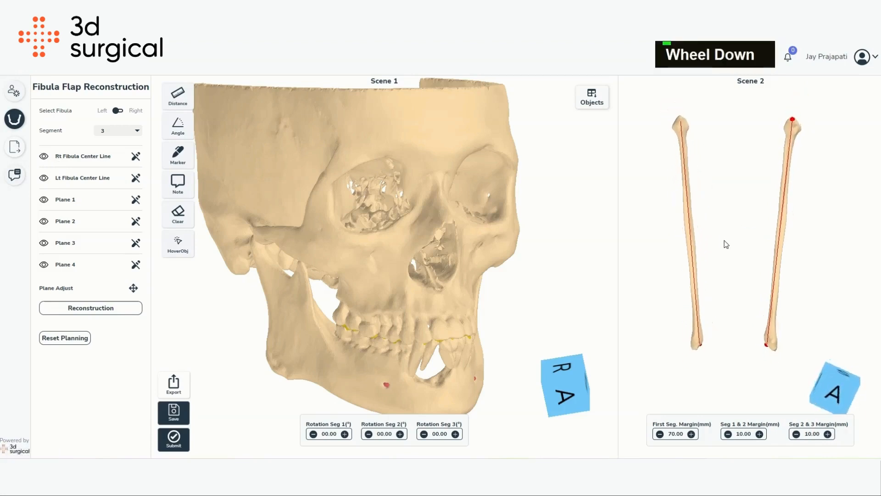
pyautogui.click(136, 157)
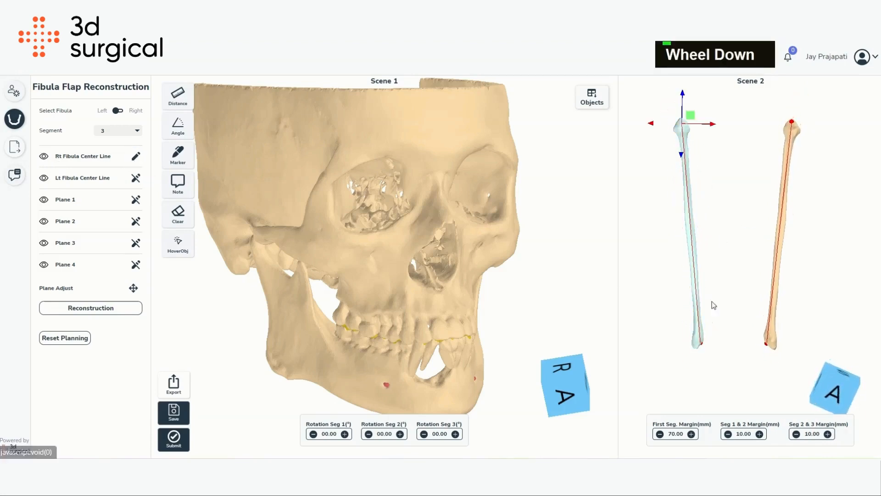
pyautogui.click(702, 344)
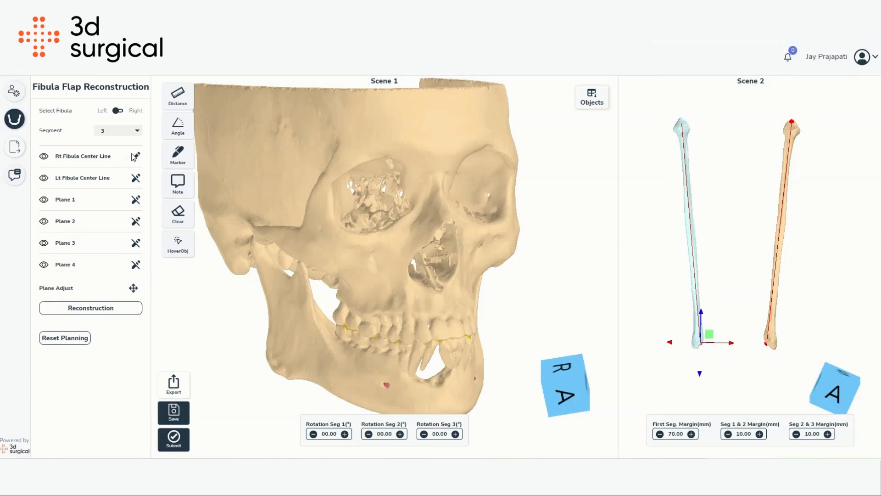
pyautogui.click(135, 178)
pyautogui.click(135, 157)
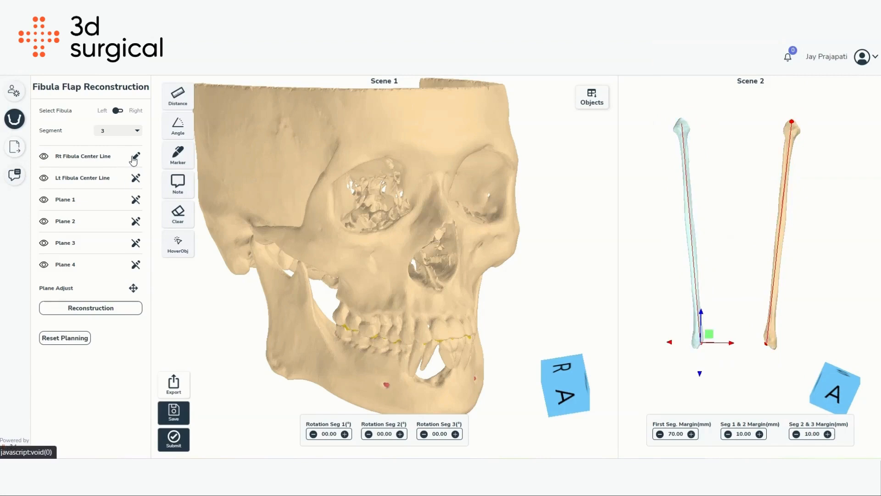
pyautogui.click(135, 158)
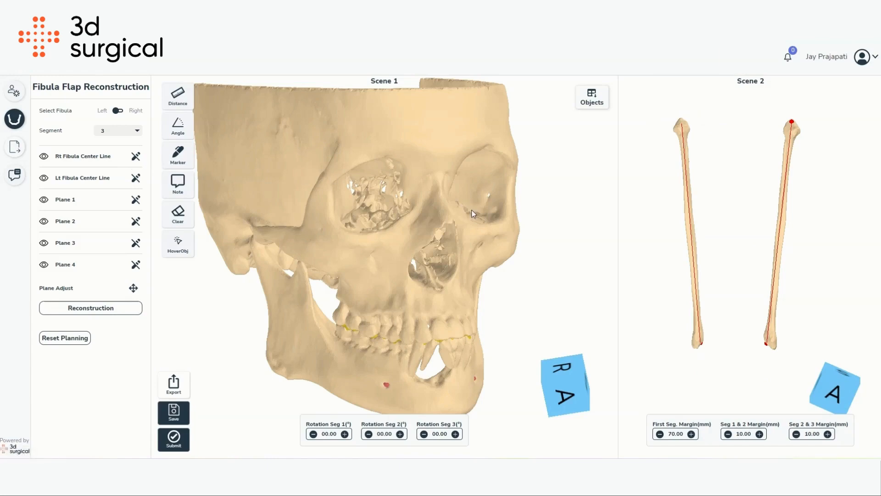
pyautogui.hotkey('ctrl', 'alt')
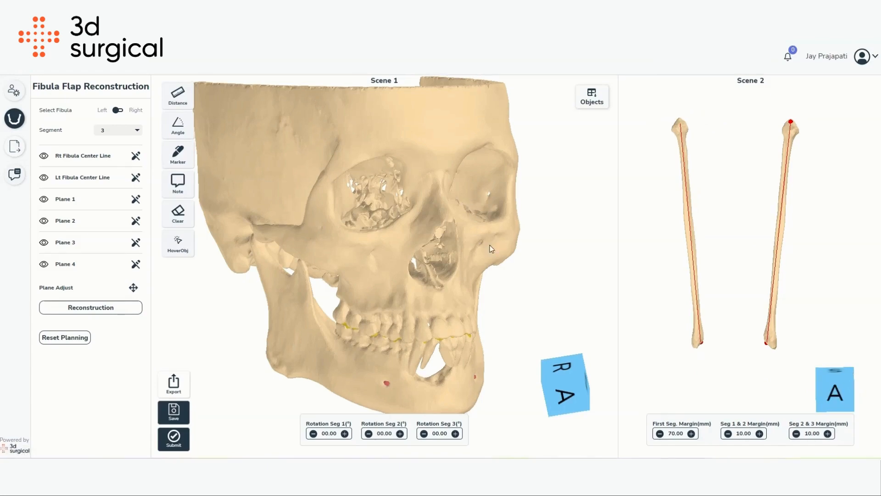
pyautogui.moveTo(489, 246); pyautogui.dragTo(429, 239)
pyautogui.click(42, 156)
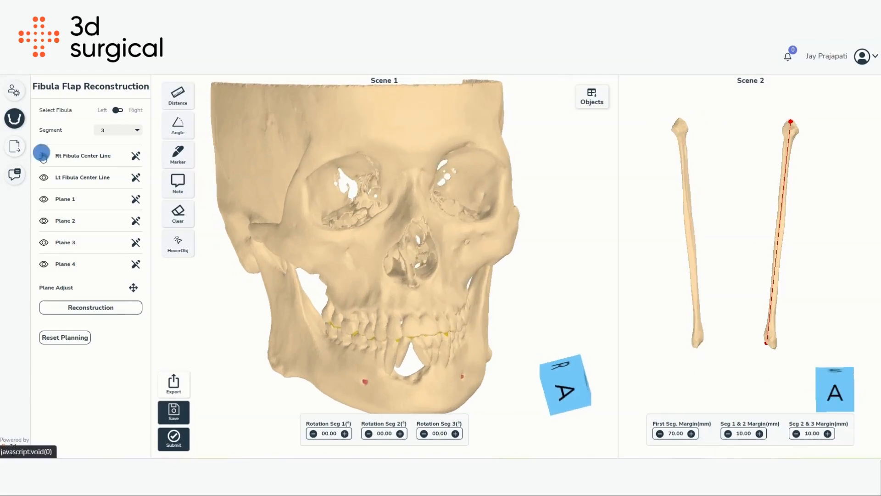
pyautogui.moveTo(695, 215)
pyautogui.mouseDown()
pyautogui.moveTo(707, 215)
pyautogui.moveTo(706, 225)
pyautogui.mouseUp()
pyautogui.scroll(2, 706, 226)
pyautogui.moveTo(706, 226); pyautogui.dragTo(714, 227, button='right')
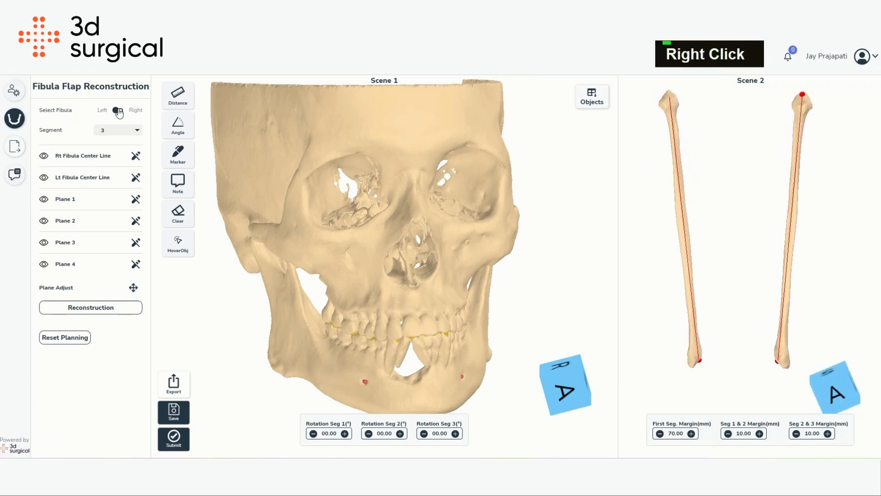
# - Switch the fibula selection to Right and place Plane 1 on the right side of the mandible
pyautogui.click(111, 131)
pyautogui.click(111, 131)
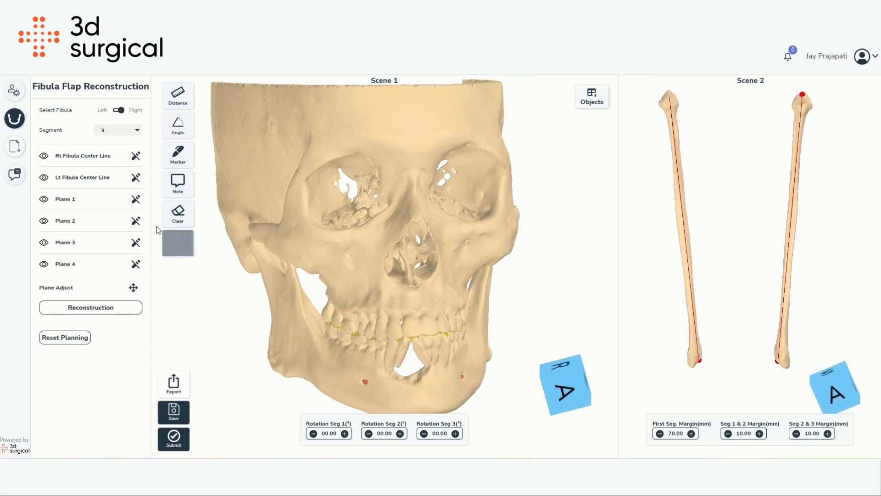
pyautogui.click(135, 200)
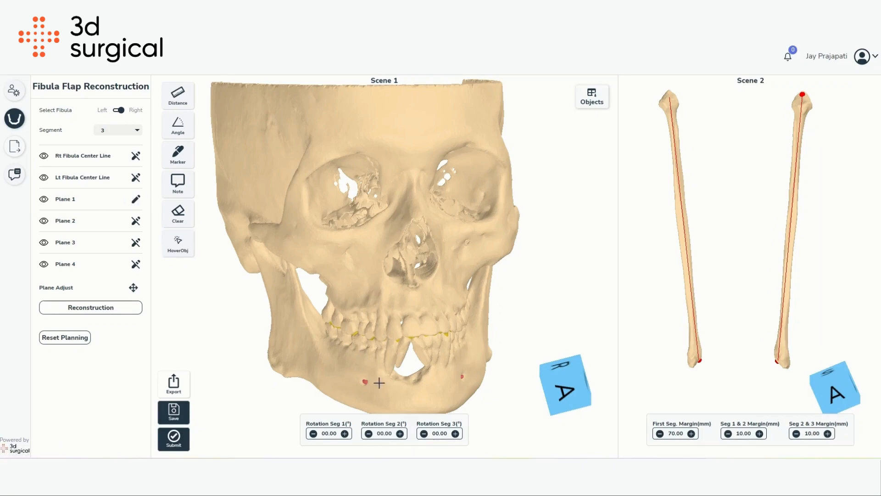
pyautogui.moveTo(403, 293); pyautogui.dragTo(474, 270)
pyautogui.moveTo(474, 270); pyautogui.dragTo(463, 223, button='right')
# - Rotate, move and scale Plane 1 to fit the right mandibular resection
pyautogui.press('r')
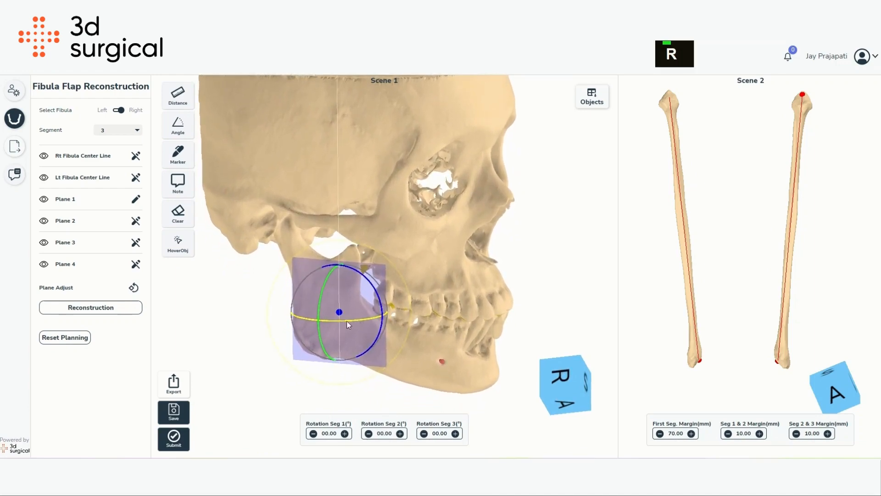
pyautogui.moveTo(346, 321); pyautogui.dragTo(216, 318)
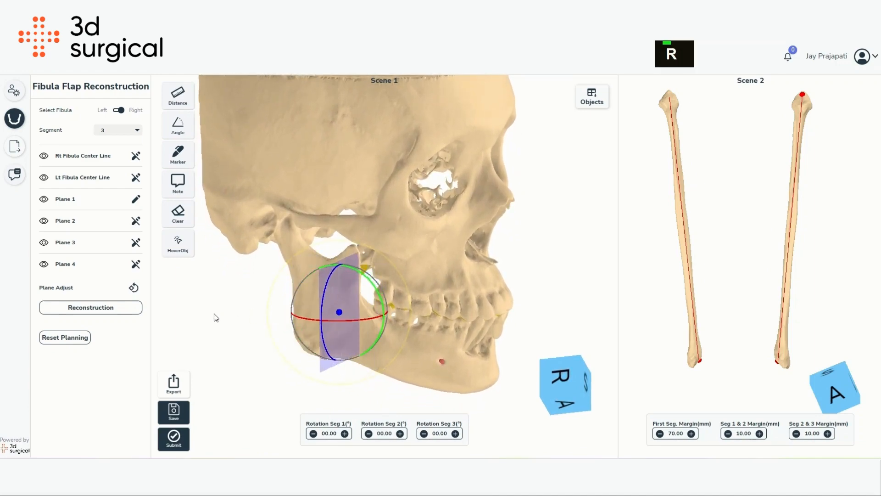
pyautogui.press('w')
pyautogui.moveTo(393, 321); pyautogui.dragTo(382, 284)
pyautogui.press('r')
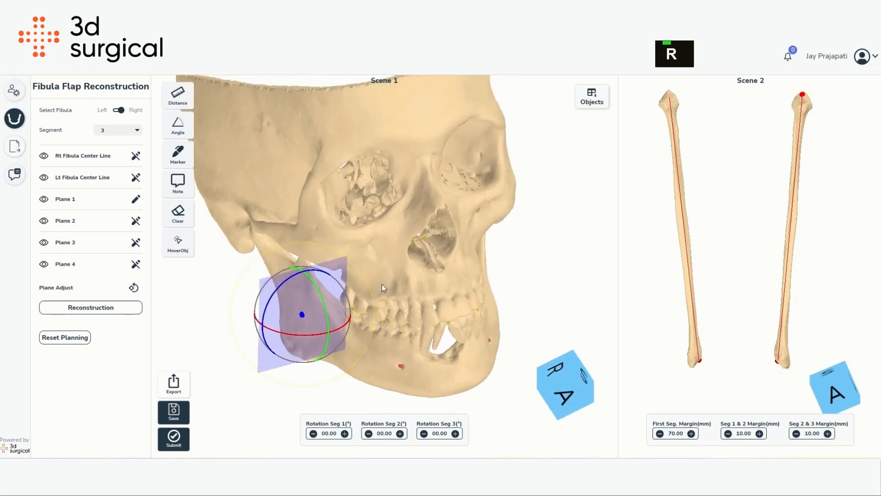
pyautogui.press('w')
pyautogui.moveTo(338, 305); pyautogui.dragTo(364, 297)
pyautogui.press('s')
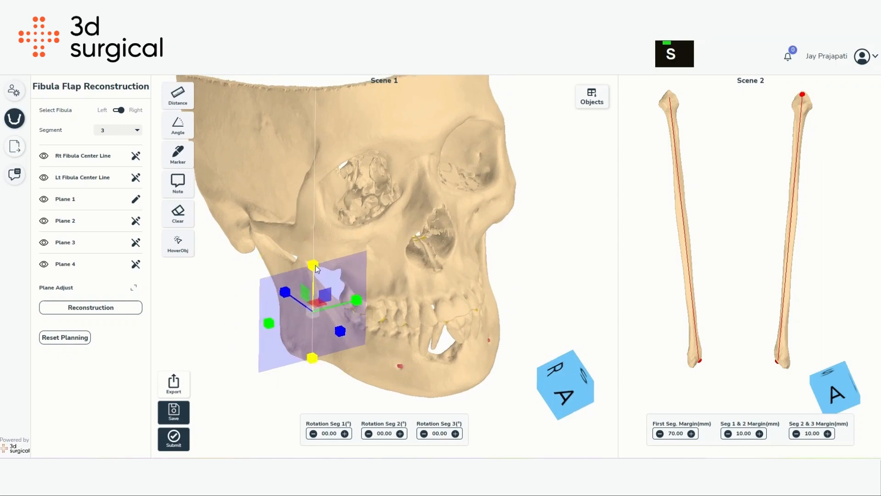
pyautogui.moveTo(315, 266); pyautogui.dragTo(313, 258)
pyautogui.press('w')
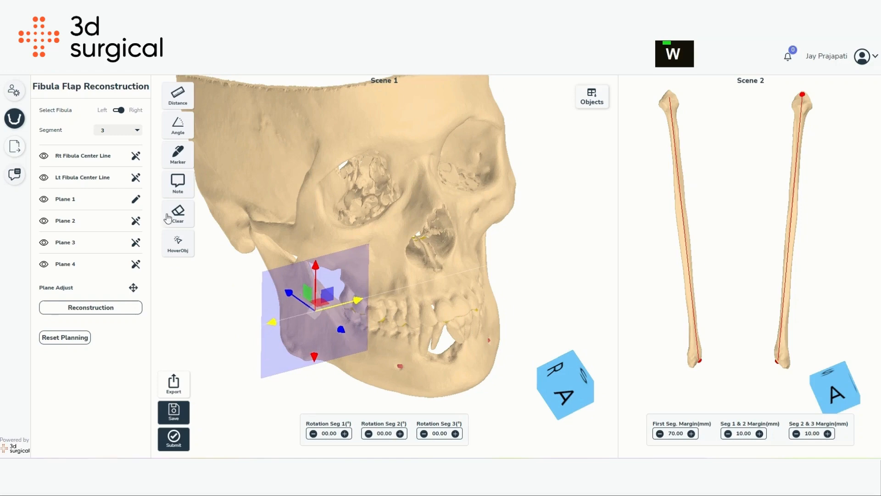
# - Place Plane 2 on the anterior mandible and rotate it into position
pyautogui.click(366, 360)
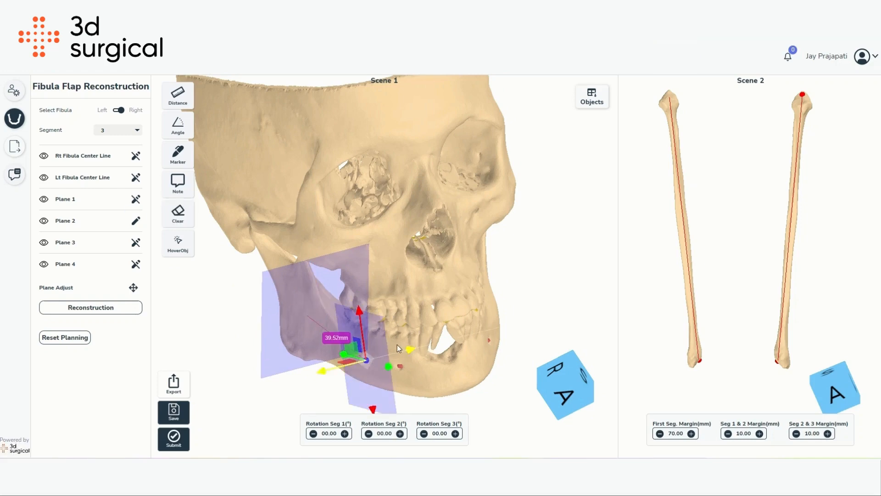
pyautogui.press('r')
pyautogui.moveTo(374, 371); pyautogui.dragTo(287, 369)
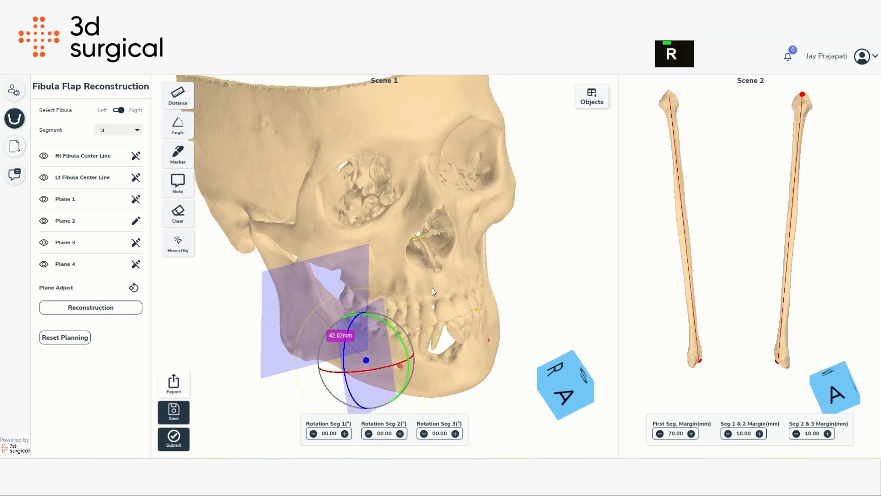
pyautogui.moveTo(431, 287); pyautogui.dragTo(375, 352, button='right')
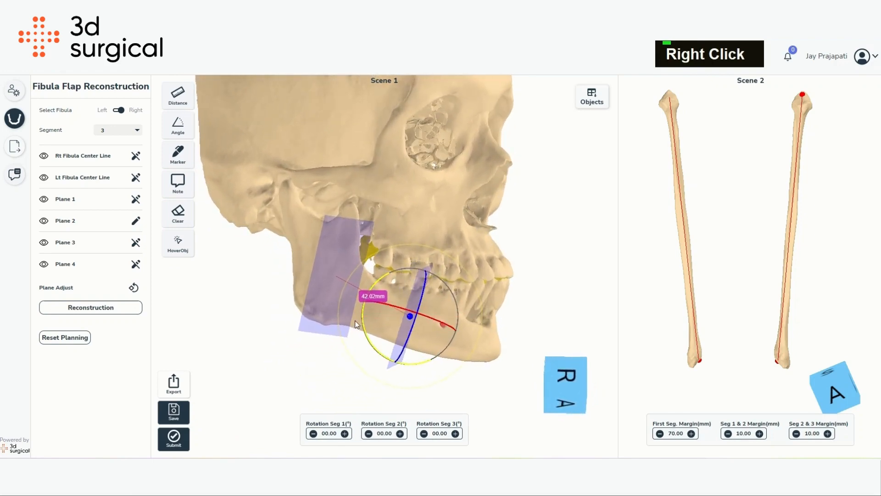
pyautogui.moveTo(470, 213); pyautogui.dragTo(452, 261, button='right')
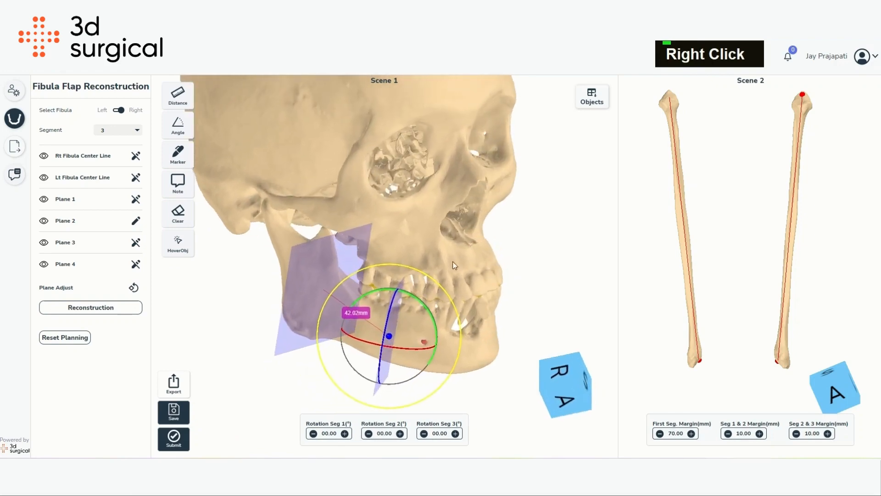
pyautogui.click(134, 288)
pyautogui.click(134, 292)
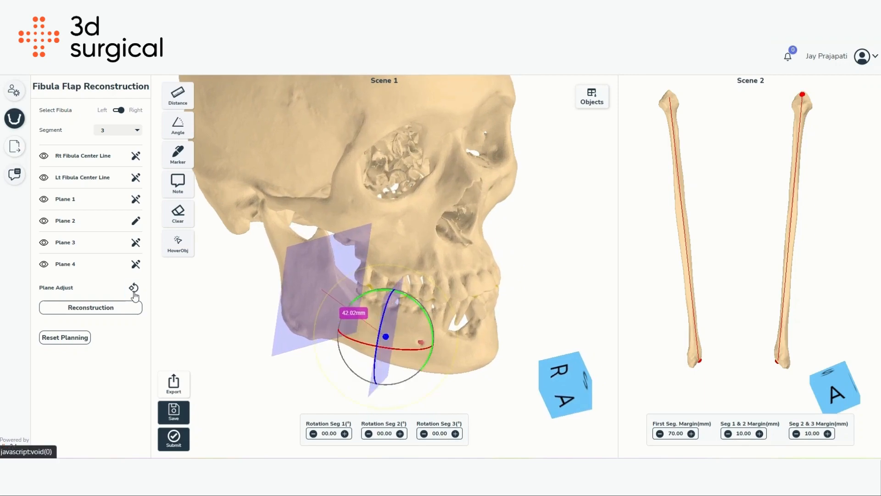
pyautogui.click(133, 292)
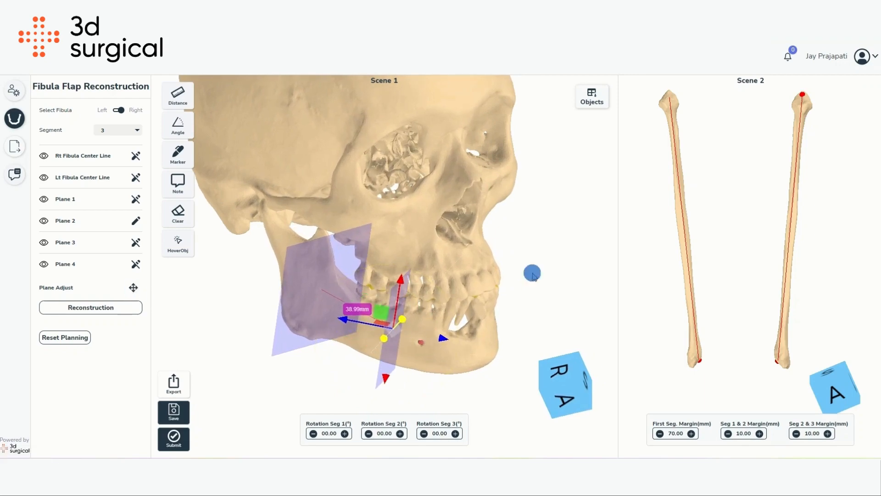
pyautogui.moveTo(532, 273)
pyautogui.mouseDown(button='right')
pyautogui.moveTo(436, 296)
pyautogui.moveTo(452, 312)
pyautogui.moveTo(349, 160)
pyautogui.moveTo(519, 259)
pyautogui.mouseUp(button='right')
# - Place Plane 3 and Plane 4 across the left side of the mandible
pyautogui.press('r')
pyautogui.click(136, 243)
pyautogui.click(491, 331)
pyautogui.scroll(-3, 437, 194)
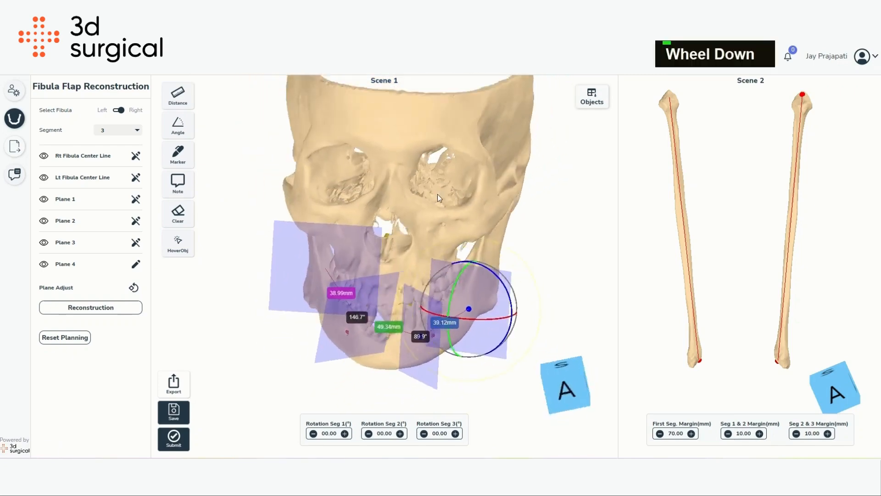
pyautogui.moveTo(437, 195); pyautogui.dragTo(348, 206, button='right')
# - Hide Plane 3 and Plane 4, keeping Plane 1 and Plane 2 visible
pyautogui.click(44, 265)
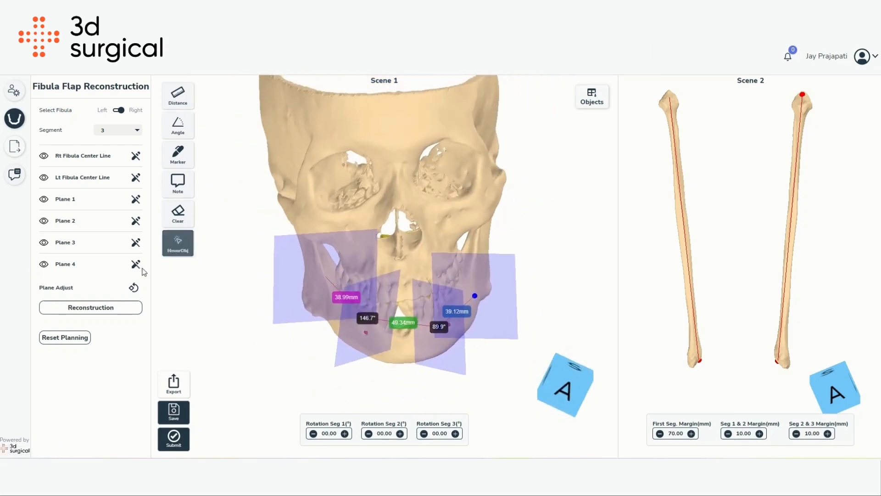
pyautogui.click(43, 242)
pyautogui.click(44, 221)
pyautogui.click(44, 199)
pyautogui.click(44, 199)
pyautogui.click(43, 220)
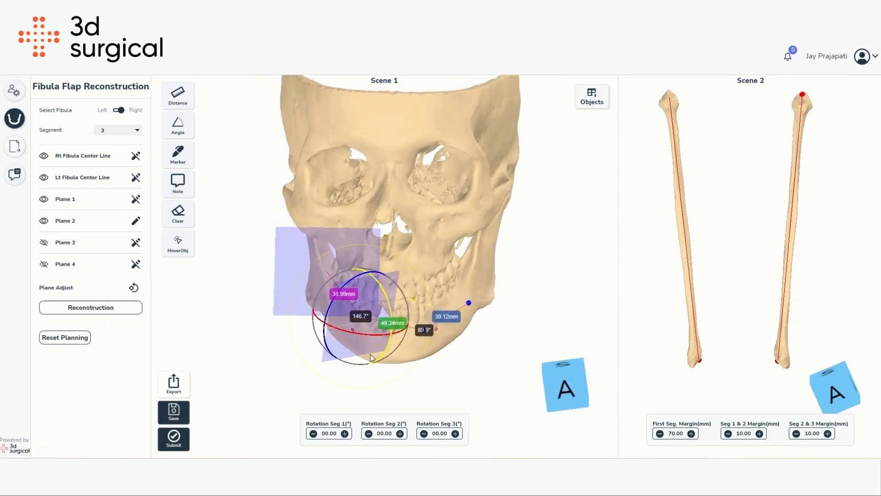
# - Reposition the visible cutting plane on the mandible and run the reconstruction
pyautogui.press('w')
pyautogui.moveTo(381, 257); pyautogui.dragTo(385, 315, button='right')
pyautogui.moveTo(284, 229); pyautogui.dragTo(331, 271)
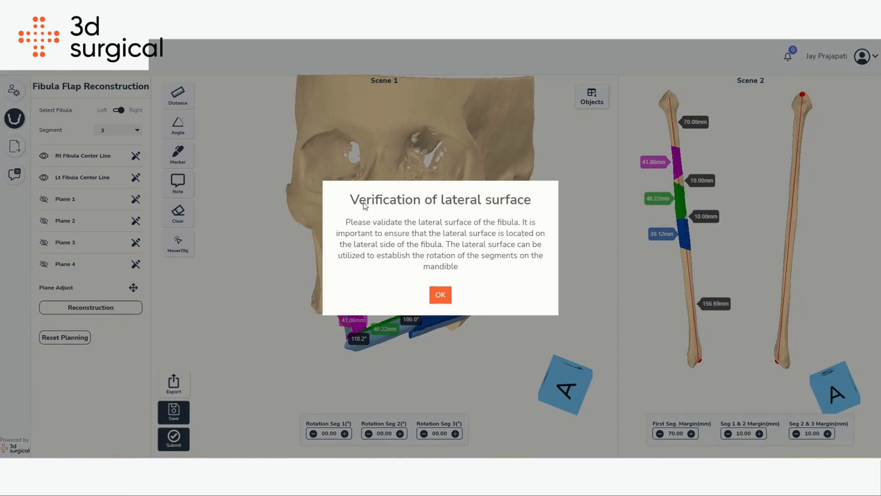
pyautogui.moveTo(478, 222); pyautogui.dragTo(528, 200)
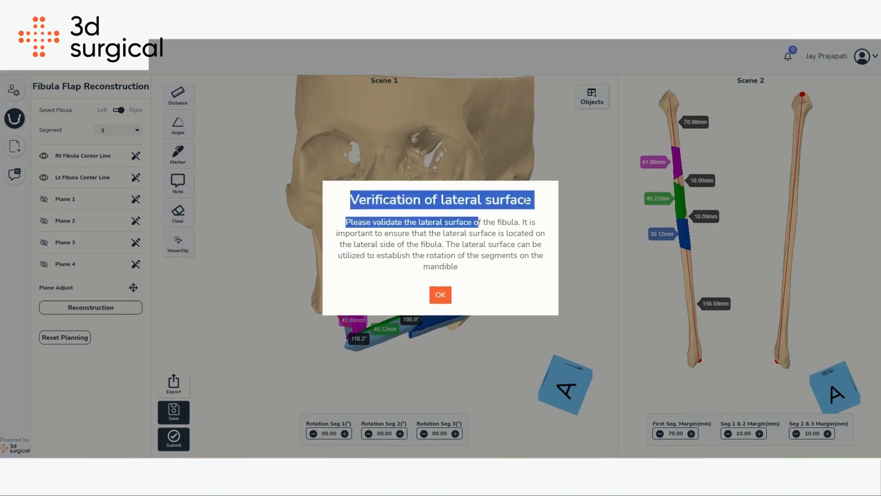
# - Acknowledge the lateral surface verification message and view the reconstructed fibula segments on the mandible
pyautogui.moveTo(345, 222); pyautogui.dragTo(463, 267)
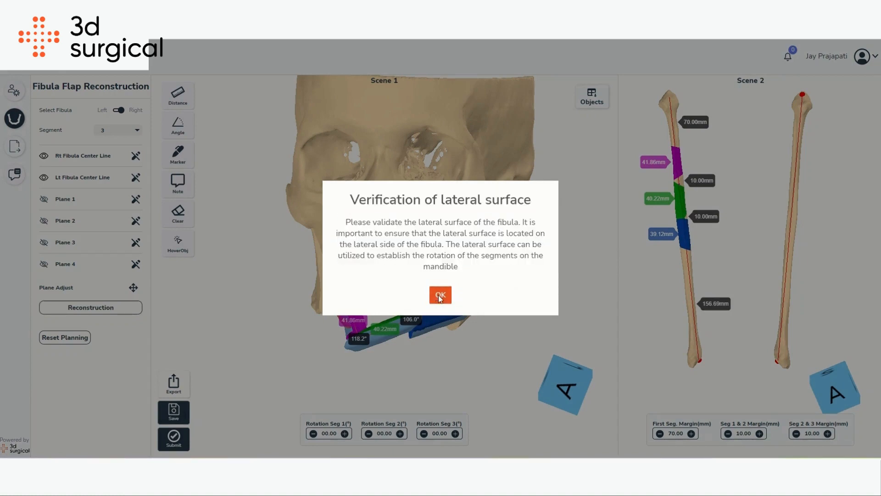
pyautogui.click(441, 294)
pyautogui.moveTo(422, 253); pyautogui.dragTo(419, 273)
pyautogui.scroll(2, 408, 297)
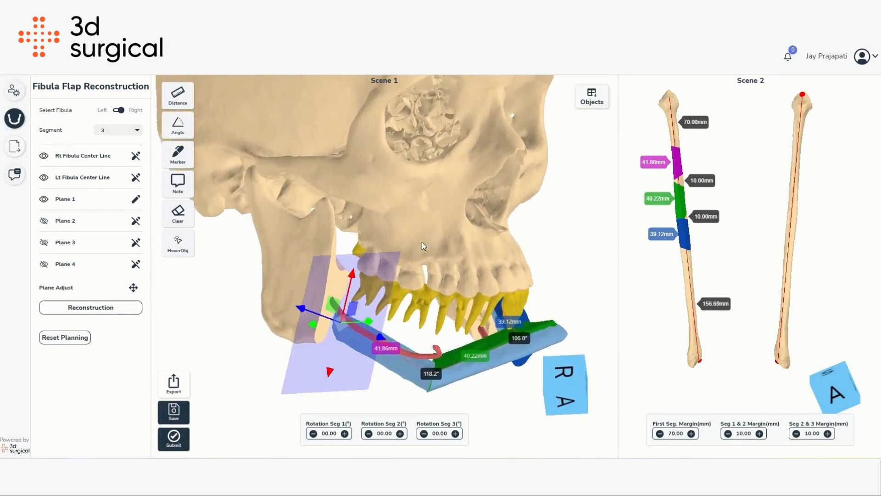
# - Hide the alveolar artery and teeth models to expose the reconstructed fibula segments on the mandible
pyautogui.moveTo(423, 241); pyautogui.dragTo(375, 327)
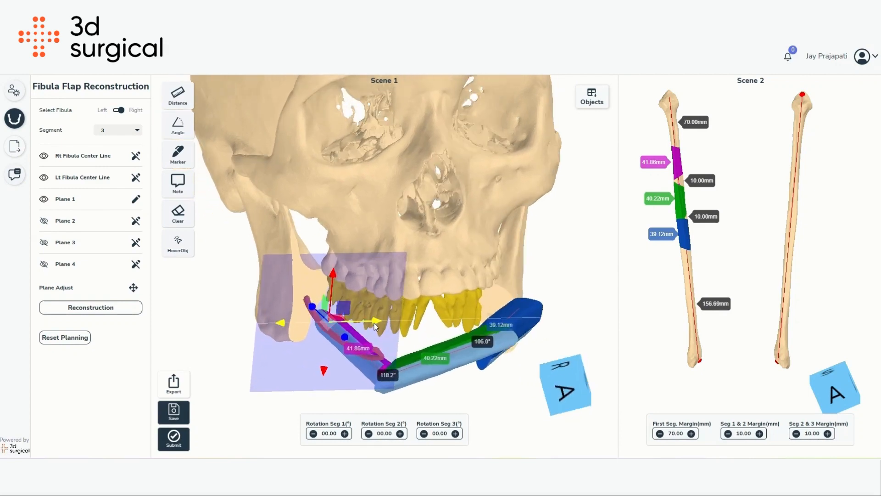
pyautogui.click(584, 103)
pyautogui.scroll(5, 579, 160)
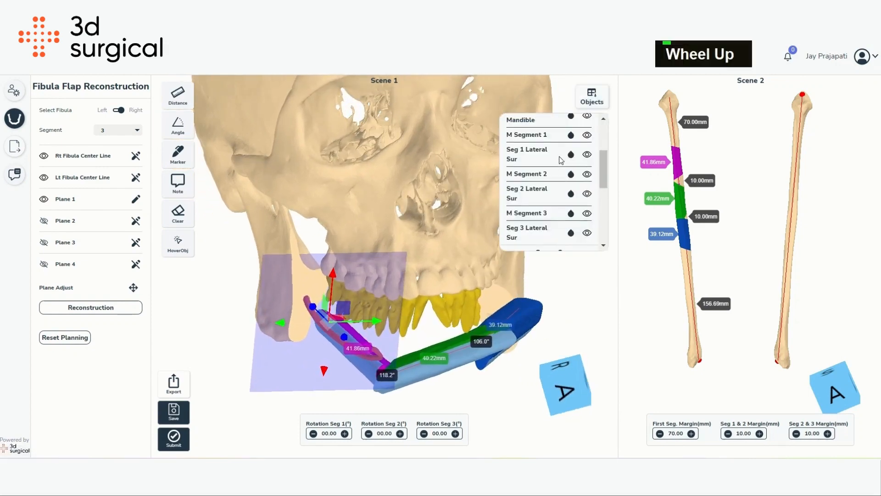
pyautogui.click(588, 166)
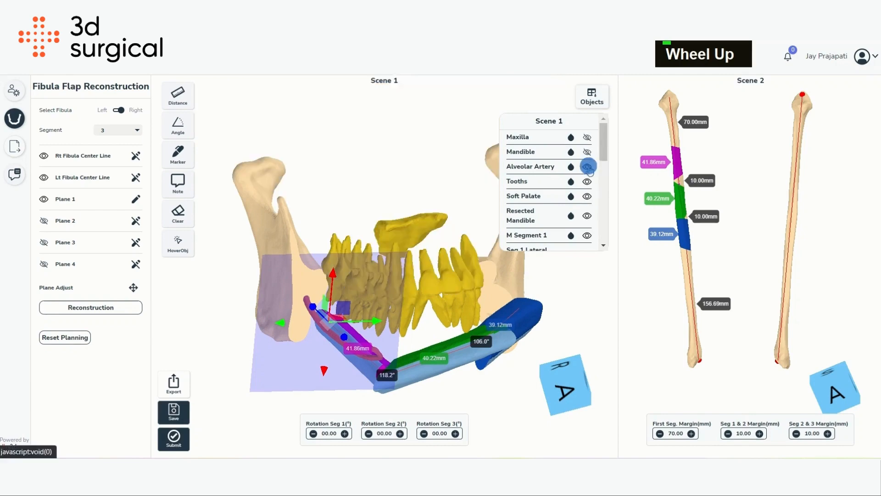
pyautogui.click(588, 183)
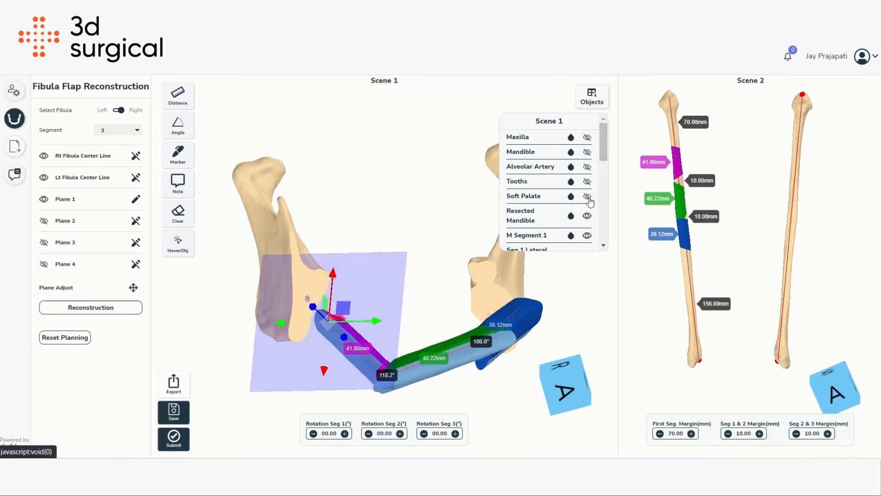
pyautogui.scroll(-3, 590, 206)
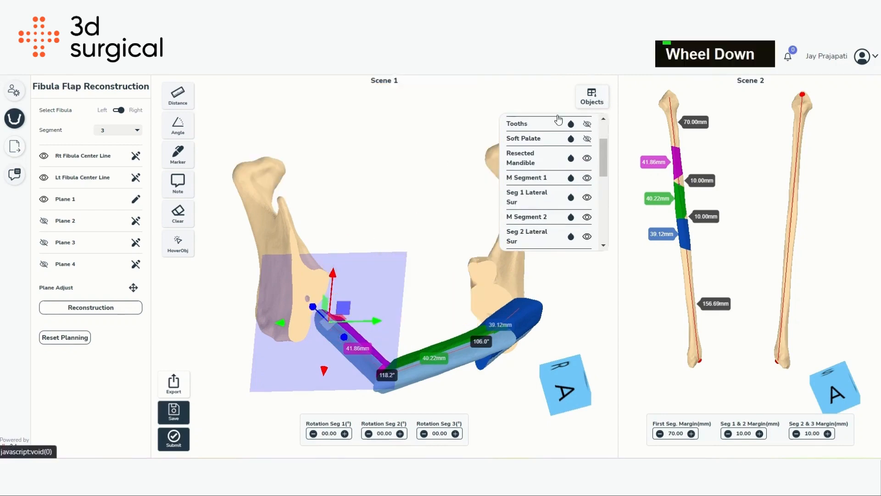
pyautogui.moveTo(428, 158); pyautogui.dragTo(389, 352, button='right')
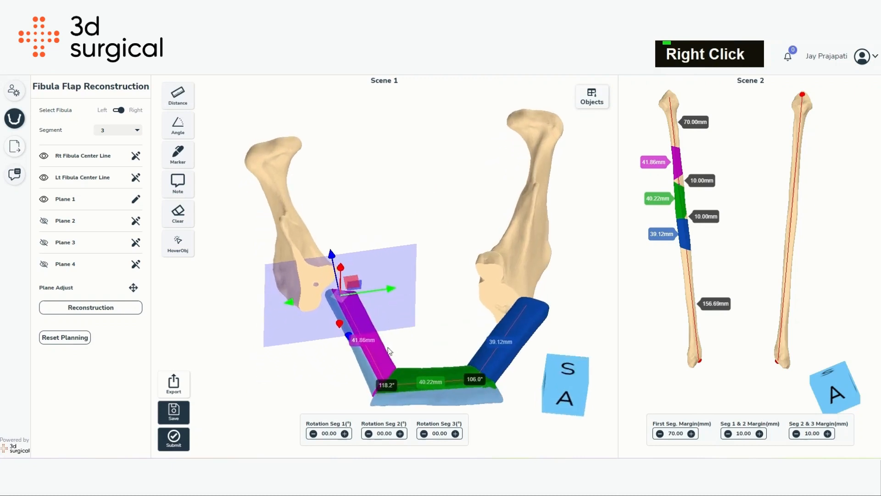
# - Reposition Plane 1 and then Plane 4 on the mandible to adjust the first and third segment lengths
pyautogui.moveTo(390, 285); pyautogui.dragTo(362, 290)
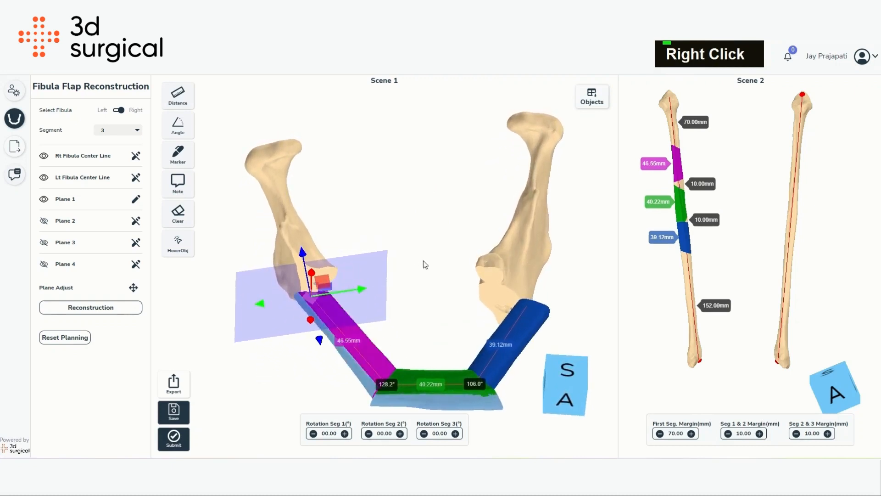
pyautogui.moveTo(424, 263)
pyautogui.mouseDown(button='right')
pyautogui.moveTo(435, 164)
pyautogui.moveTo(430, 252)
pyautogui.mouseUp(button='right')
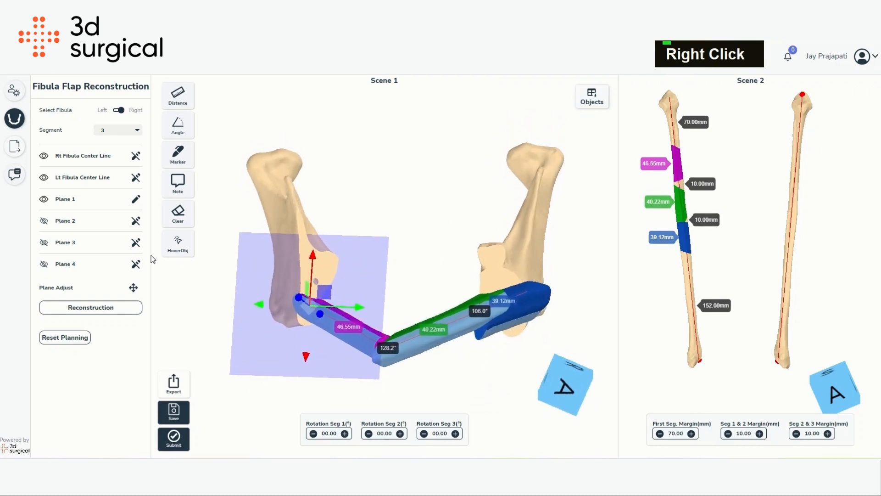
pyautogui.click(136, 264)
pyautogui.moveTo(444, 221); pyautogui.dragTo(431, 213, button='right')
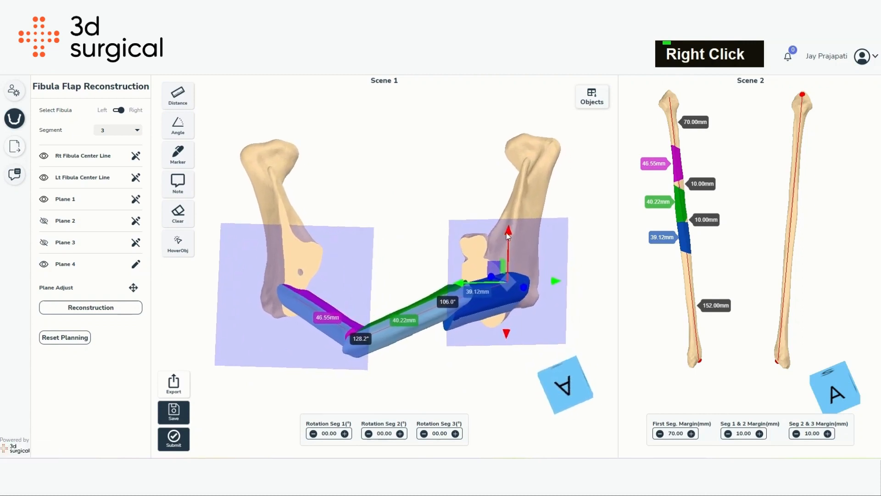
pyautogui.moveTo(507, 233); pyautogui.dragTo(506, 249)
pyautogui.moveTo(553, 298); pyautogui.dragTo(535, 302)
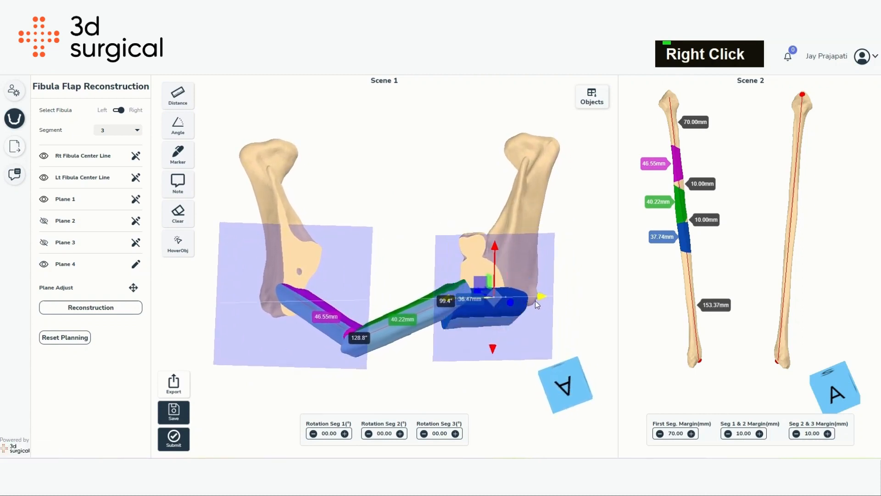
# - Show the mandible again and make it semi-transparent
pyautogui.scroll(4, 577, 149)
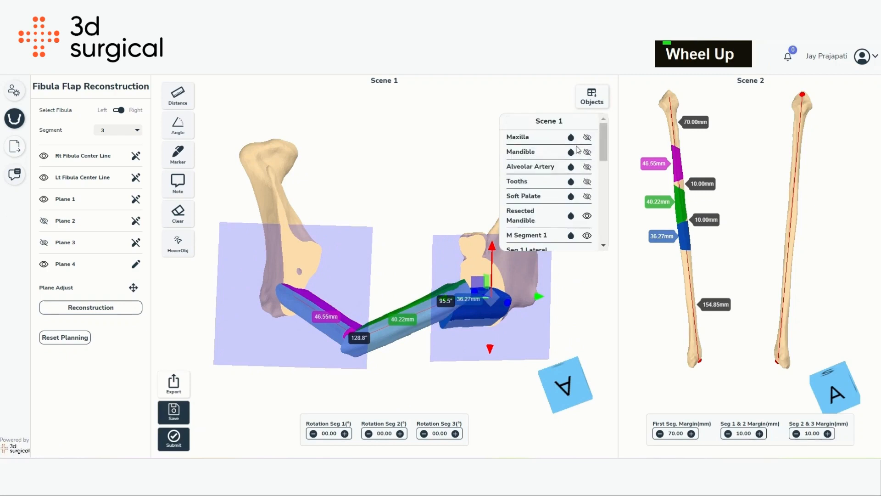
pyautogui.click(586, 152)
pyautogui.click(572, 151)
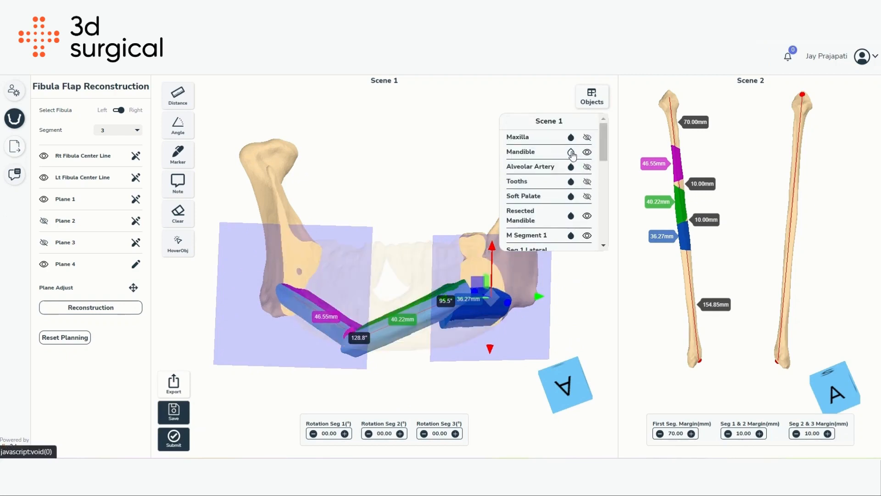
pyautogui.click(572, 152)
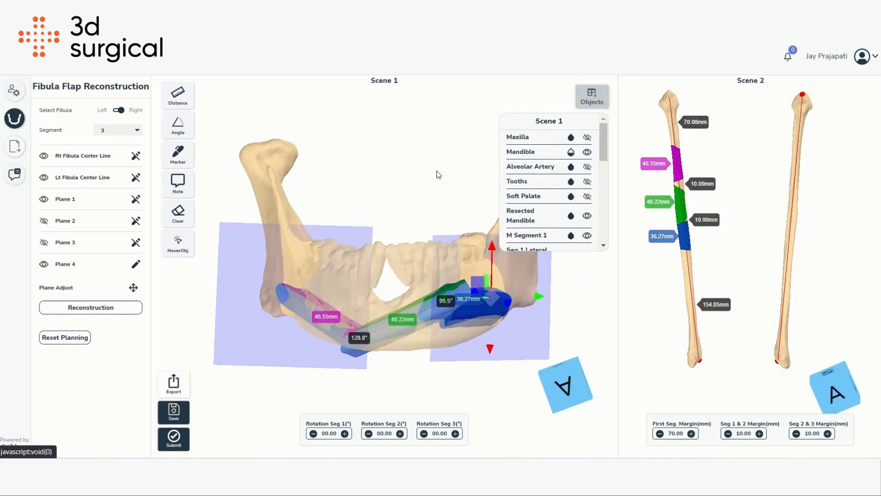
pyautogui.moveTo(437, 171); pyautogui.dragTo(390, 230)
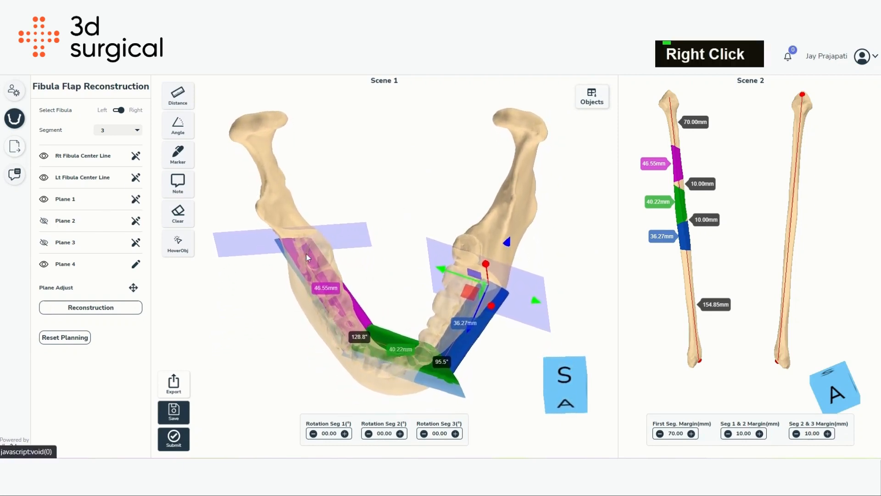
# - Move Plane 1 and then Plane 2 along the left side of the mandible
pyautogui.moveTo(295, 205); pyautogui.dragTo(368, 276)
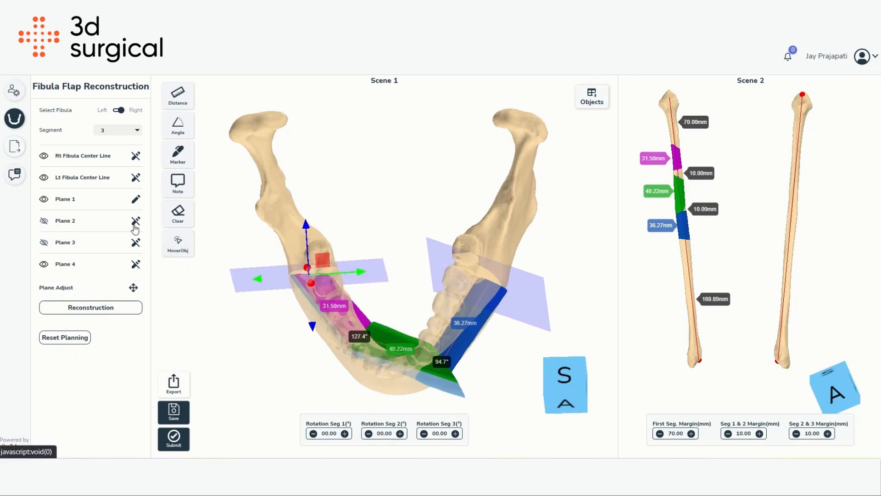
pyautogui.click(135, 222)
pyautogui.moveTo(380, 323); pyautogui.dragTo(380, 376)
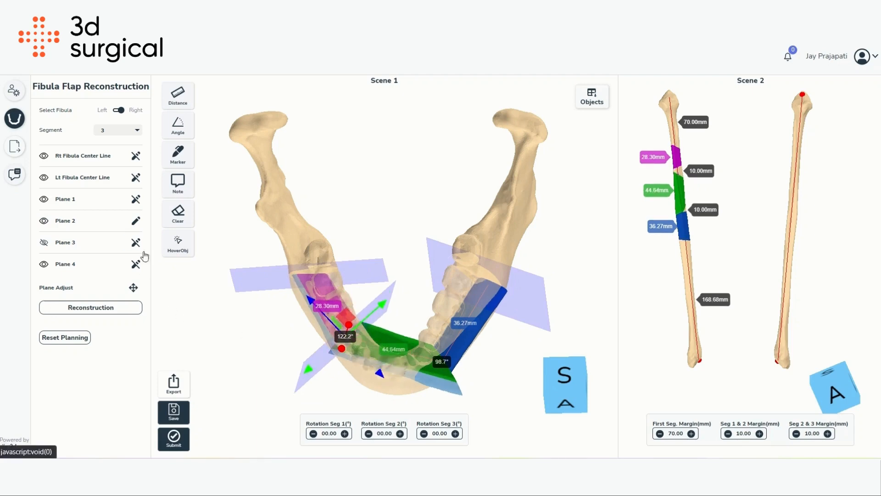
# - Reposition Plane 3 near the chin to reshape the middle segment
pyautogui.moveTo(464, 397); pyautogui.dragTo(486, 337)
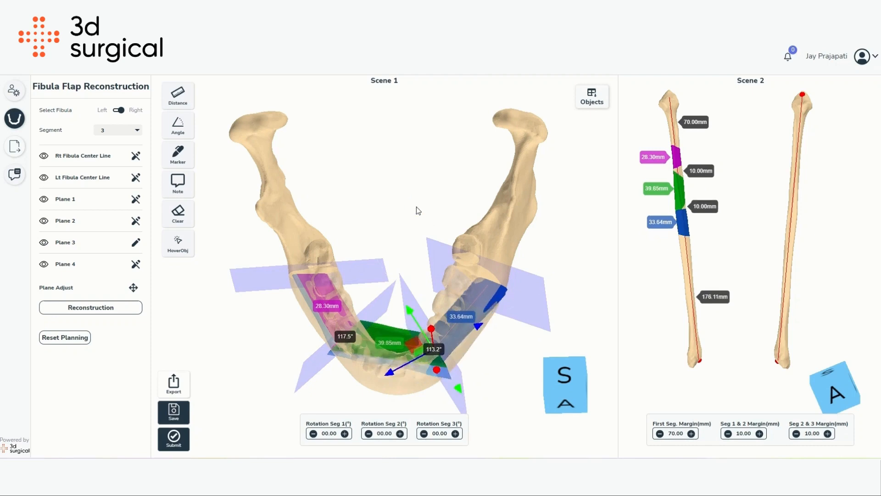
pyautogui.moveTo(426, 258); pyautogui.dragTo(319, 312, button='right')
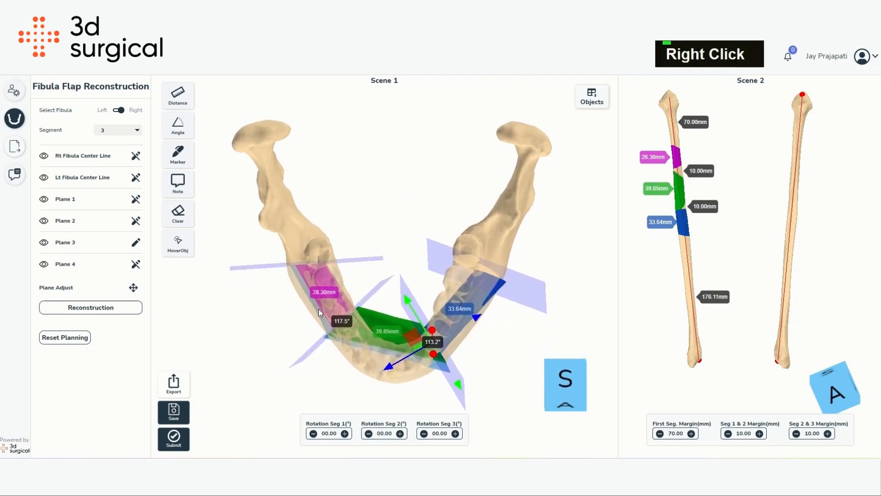
pyautogui.moveTo(433, 354); pyautogui.dragTo(426, 354)
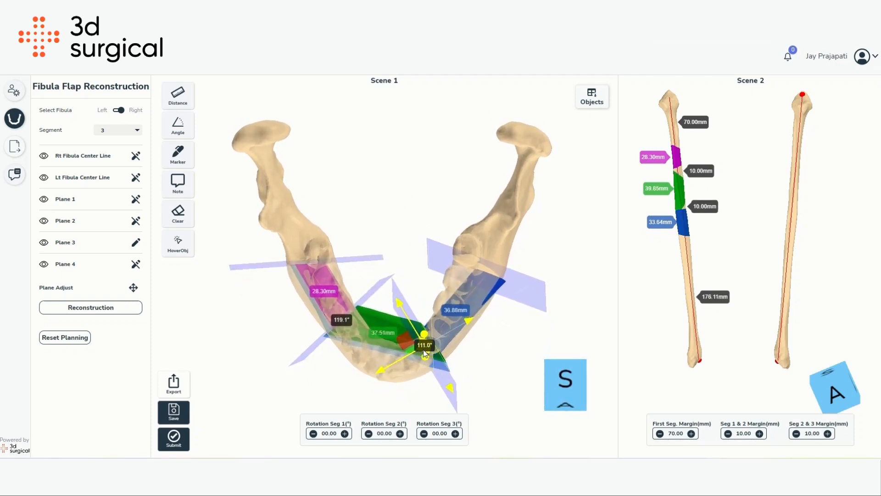
# - Rotate Plane 2 to change its angle on the mandible
pyautogui.click(134, 223)
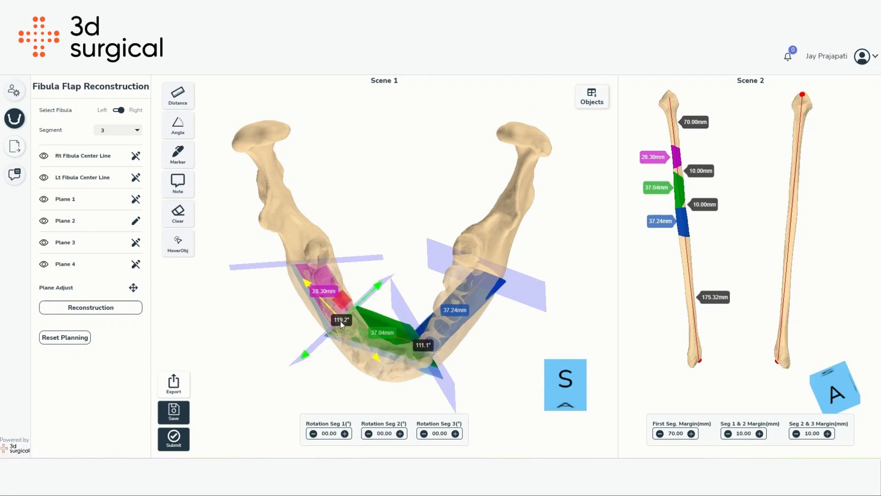
pyautogui.moveTo(341, 321); pyautogui.dragTo(357, 343)
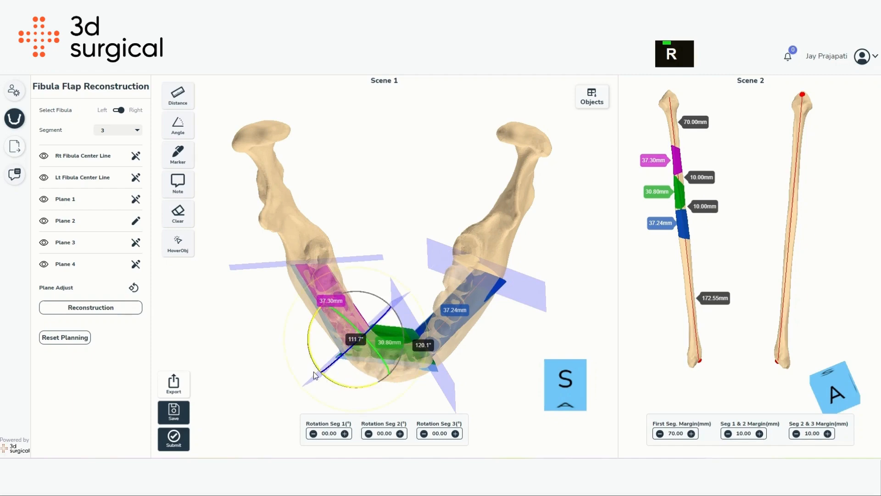
# - Rotate Plane 3, switch to move mode, and shift it along the mandible
pyautogui.click(134, 241)
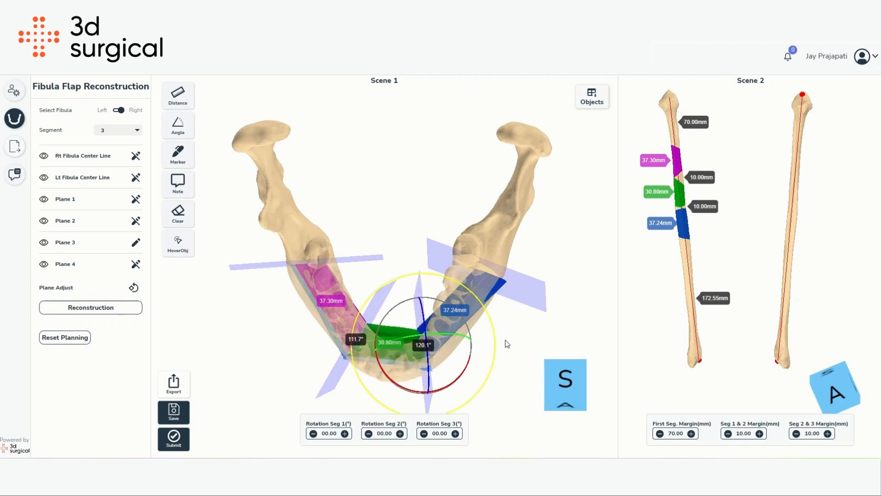
pyautogui.moveTo(533, 145); pyautogui.dragTo(475, 201)
pyautogui.press('w')
pyautogui.moveTo(414, 257); pyautogui.dragTo(416, 280)
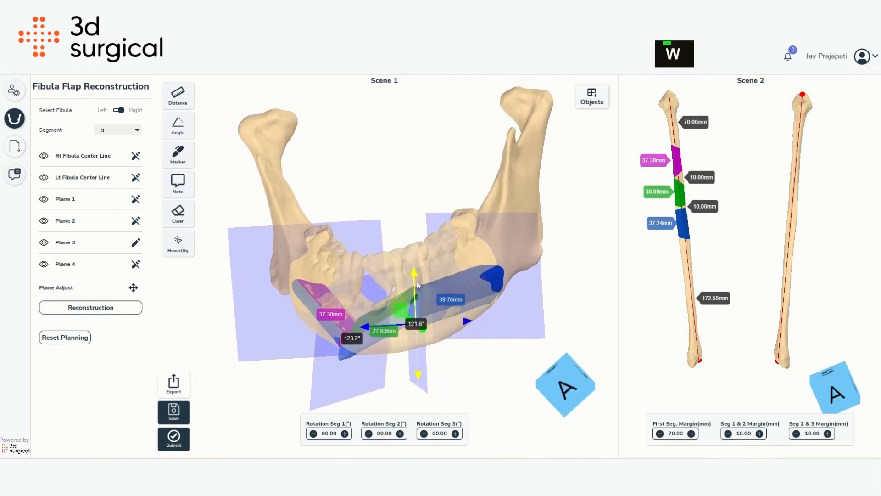
# - Zoom in on the fibula in Scene 2 and display the leg vessels beside it
pyautogui.scroll(5, 744, 206)
pyautogui.moveTo(735, 202); pyautogui.dragTo(785, 262, button='right')
pyautogui.scroll(-2, 785, 262)
pyautogui.click(592, 97)
pyautogui.scroll(-5, 563, 210)
pyautogui.click(587, 218)
pyautogui.click(592, 97)
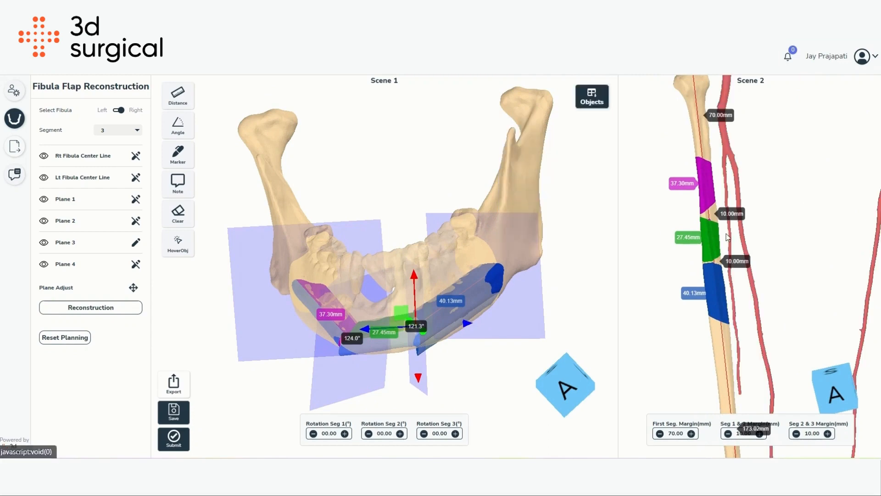
# - Fine-tune the positions of Plane 2 and Plane 3 on the mandible
pyautogui.moveTo(416, 280); pyautogui.dragTo(415, 275)
pyautogui.click(136, 221)
pyautogui.moveTo(355, 286); pyautogui.dragTo(356, 275)
pyautogui.moveTo(482, 275); pyautogui.dragTo(292, 280)
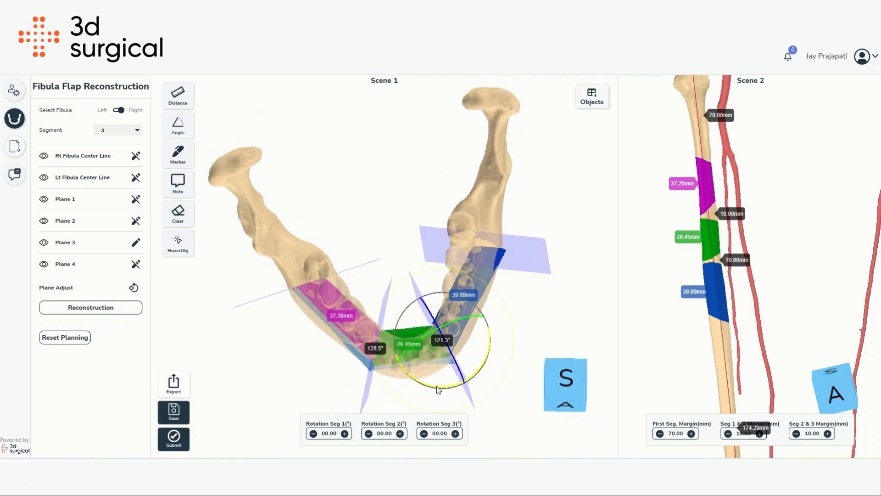
pyautogui.click(136, 242)
pyautogui.moveTo(372, 275); pyautogui.dragTo(385, 202)
# - Hide the mandible model
pyautogui.click(596, 104)
pyautogui.scroll(6, 586, 152)
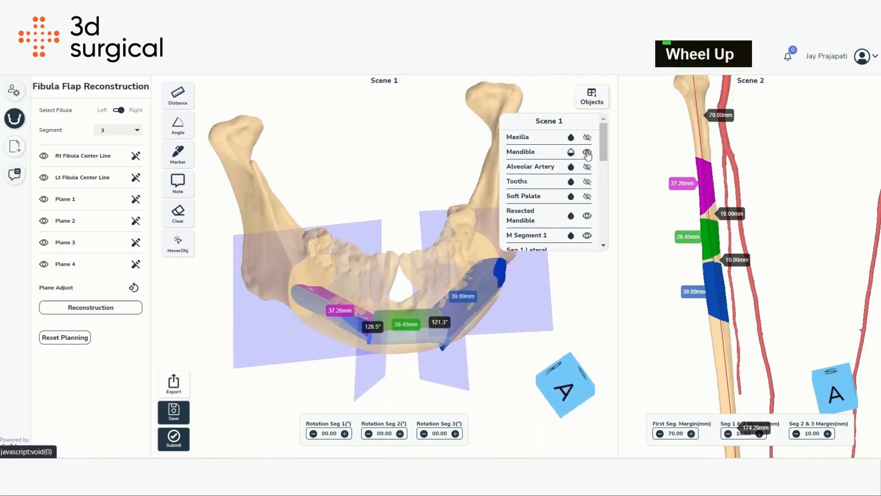
pyautogui.click(586, 153)
pyautogui.click(592, 99)
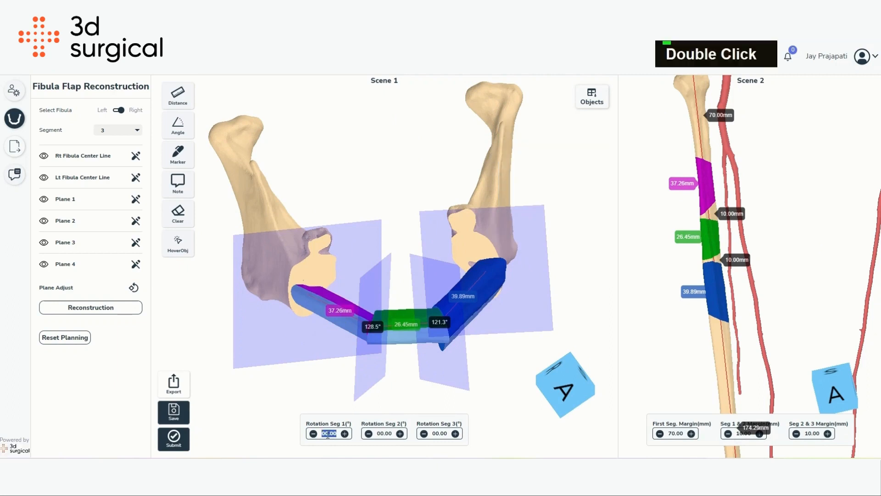
# - Hide all four cutting planes to view the fibula segments alone
pyautogui.scroll(5, 339, 299)
pyautogui.moveTo(339, 299); pyautogui.dragTo(368, 257, button='right')
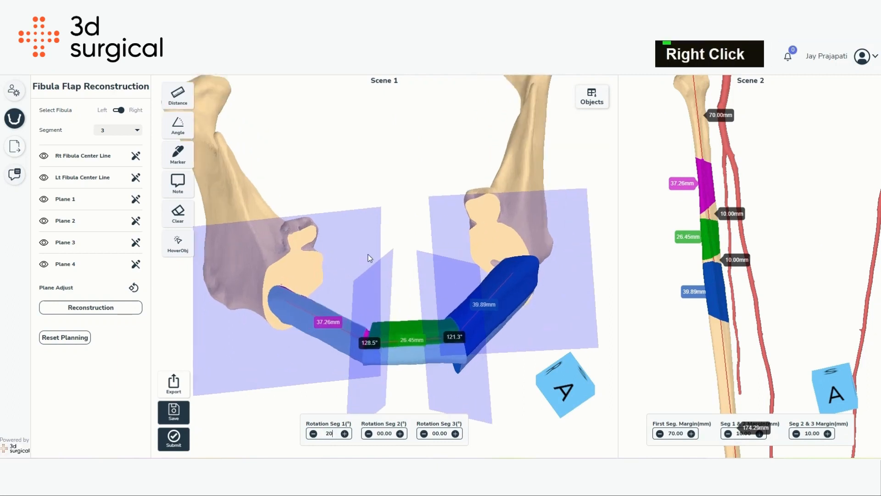
pyautogui.click(45, 199)
pyautogui.click(44, 221)
pyautogui.click(44, 242)
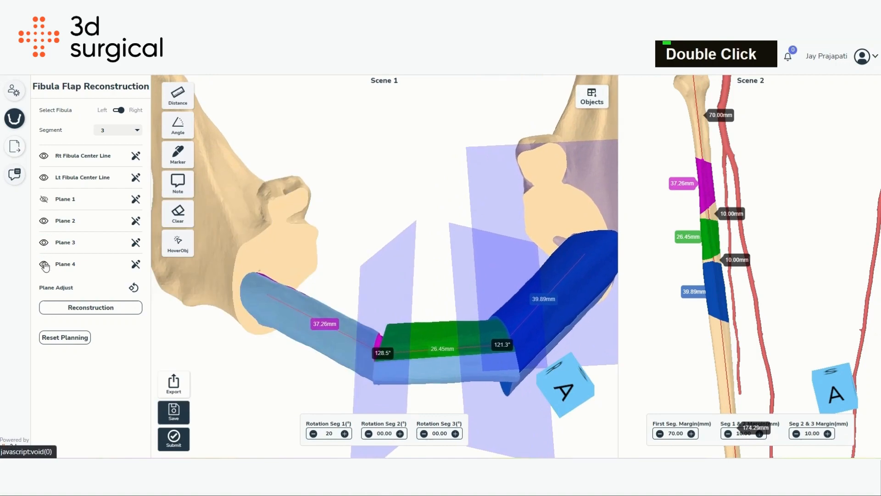
pyautogui.click(44, 264)
pyautogui.moveTo(331, 274); pyautogui.dragTo(353, 261, button='right')
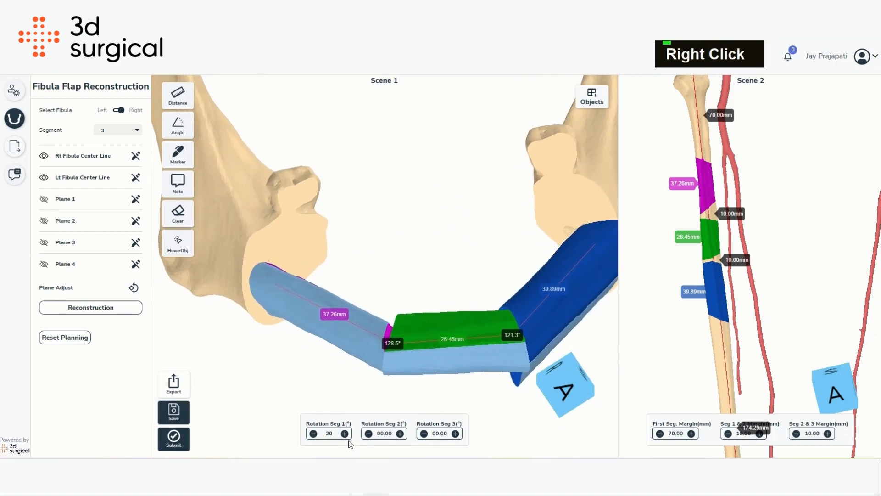
# - Set the rotation of segment 1 to 45°
pyautogui.doubleClick(329, 433)
pyautogui.write('50')
pyautogui.press('Return')
pyautogui.doubleClick(330, 433)
pyautogui.write('45')
pyautogui.press('Return')
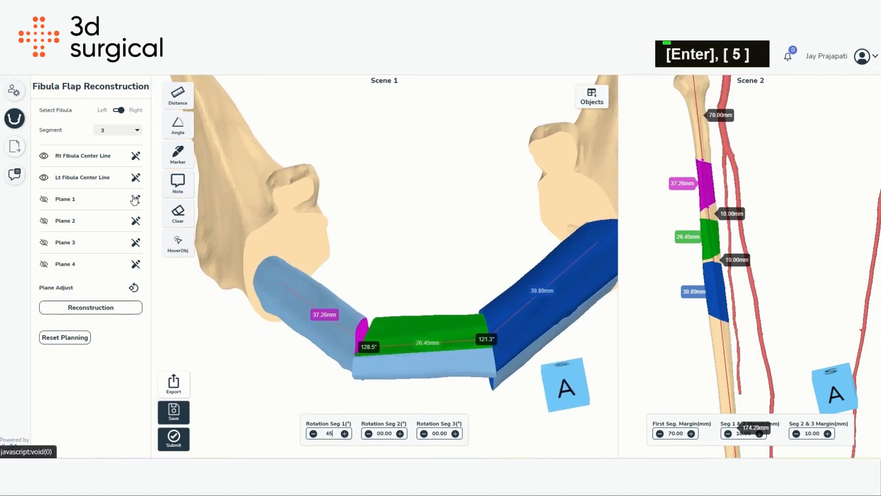
# - Edit Plane 1 and adjust its position on the mandible
pyautogui.click(136, 200)
pyautogui.click(134, 287)
pyautogui.moveTo(384, 214); pyautogui.dragTo(374, 266)
pyautogui.moveTo(279, 250); pyautogui.dragTo(279, 245)
# - Set the rotation of segment 2 to 93°
pyautogui.click(400, 434)
pyautogui.doubleClick(384, 433)
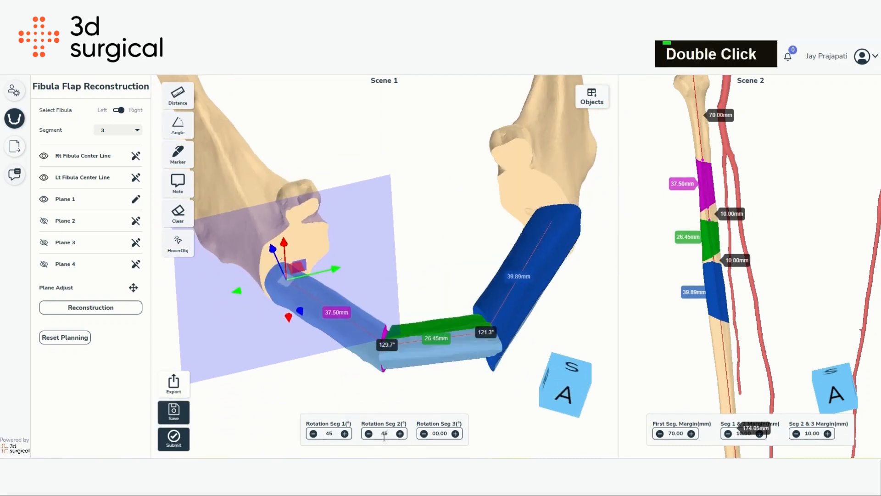
pyautogui.write('6')
pyautogui.press('Return')
pyautogui.doubleClick(384, 433)
# - Set the rotation of segment 3 to 155° and nudge Plane 4 slightly
pyautogui.click(441, 432)
pyautogui.write('10')
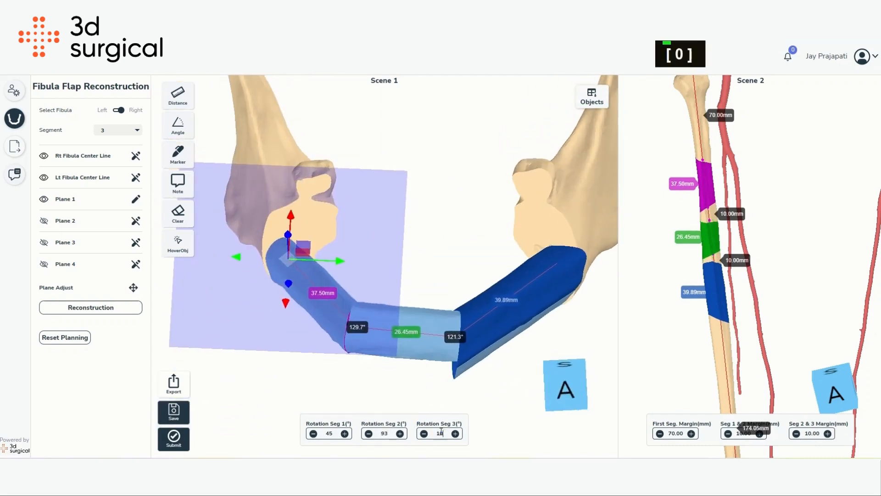
pyautogui.write('.0')
pyautogui.press('Return')
pyautogui.click(136, 264)
pyautogui.doubleClick(439, 433)
pyautogui.write('155')
pyautogui.press('Return')
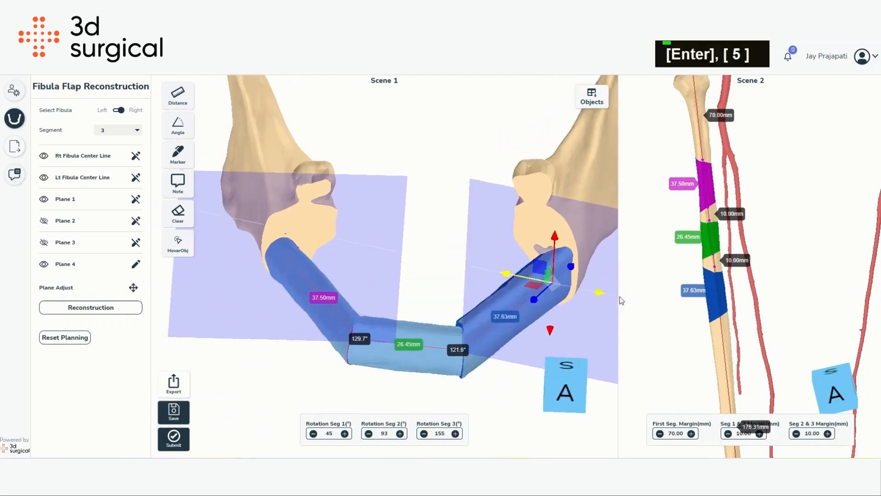
pyautogui.moveTo(619, 298); pyautogui.dragTo(626, 299)
pyautogui.moveTo(505, 322)
pyautogui.mouseDown()
pyautogui.moveTo(505, 221)
pyautogui.moveTo(500, 316)
pyautogui.mouseUp()
# - Increase the first segment margin on the fibula to 75 mm
pyautogui.scroll(4, 806, 239)
pyautogui.scroll(-5, 807, 238)
pyautogui.moveTo(797, 261); pyautogui.dragTo(758, 243)
pyautogui.moveTo(753, 234); pyautogui.dragTo(735, 266, button='right')
pyautogui.click(692, 433)
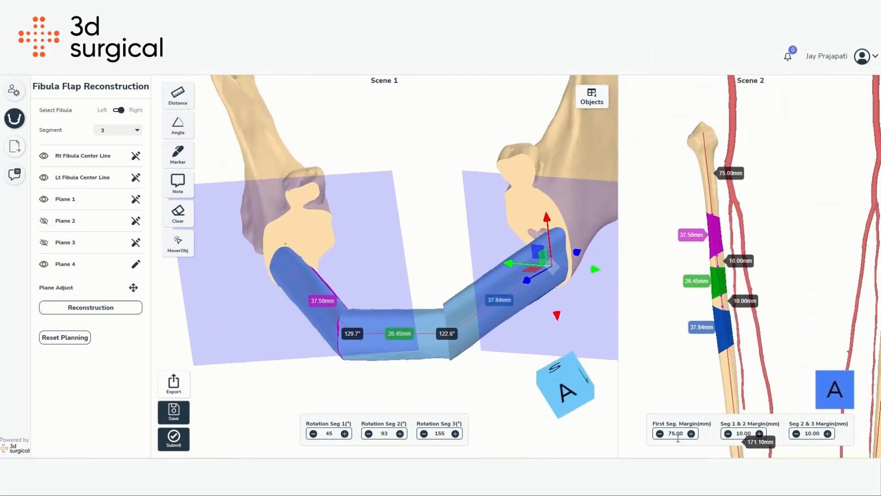
# - Set the fibula margins: first segment 82 mm, segment 1 & 2 margin 7 mm, and segment 2 & 3 margin 8 mm
pyautogui.write('82')
pyautogui.press('Return')
pyautogui.moveTo(793, 352); pyautogui.dragTo(857, 350)
pyautogui.scroll(8, 748, 305)
pyautogui.moveTo(747, 304); pyautogui.dragTo(790, 303, button='right')
pyautogui.click(728, 434)
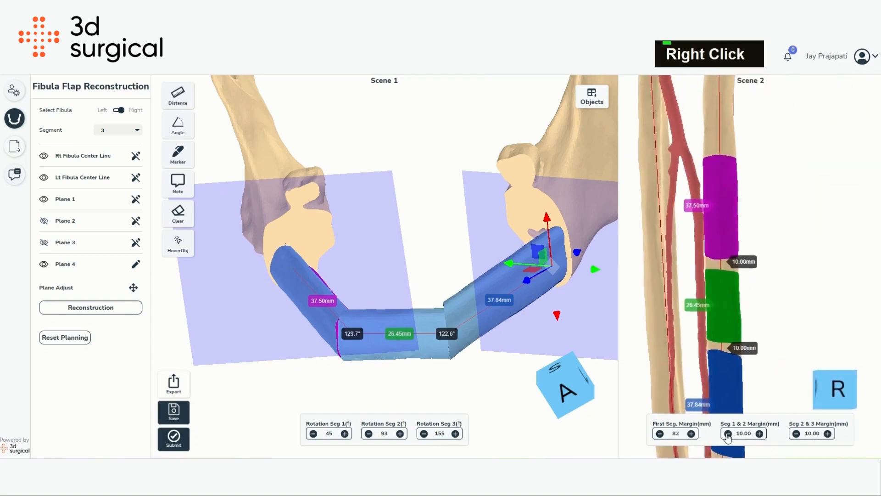
pyautogui.click(728, 434)
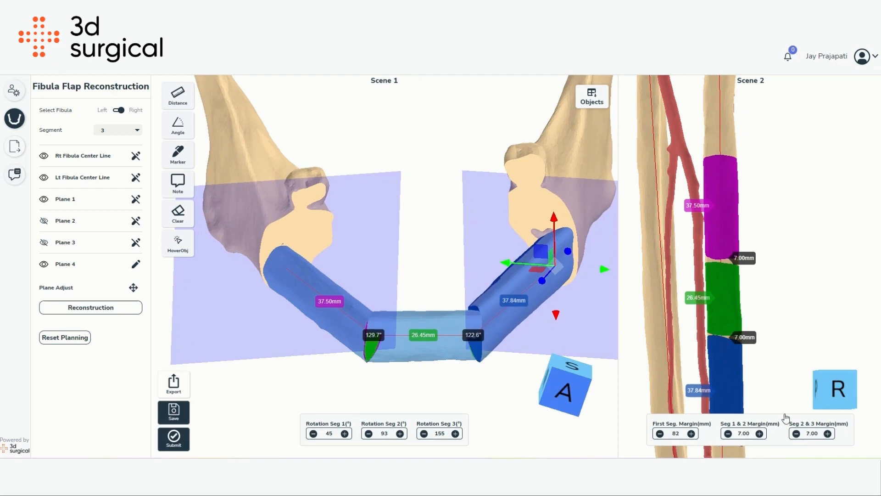
pyautogui.scroll(2, 755, 362)
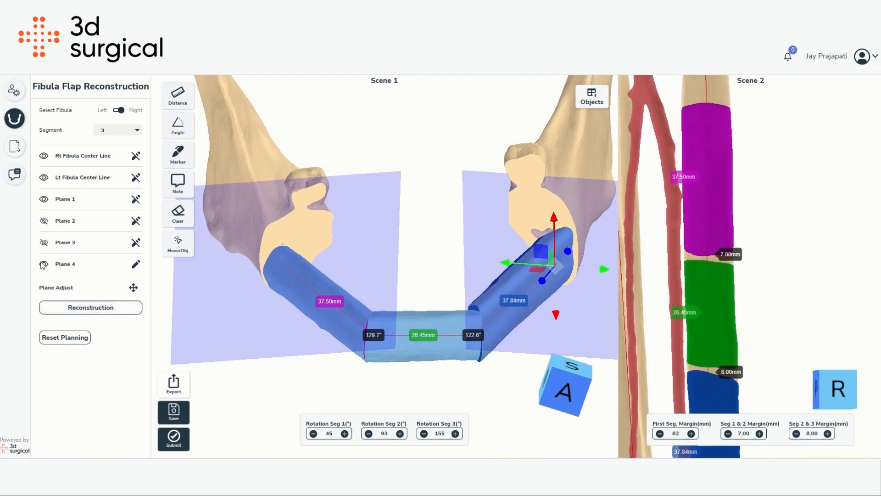
# - Finish editing Plane 4
pyautogui.click(136, 264)
pyautogui.scroll(-3, 479, 244)
pyautogui.scroll(-3, 719, 240)
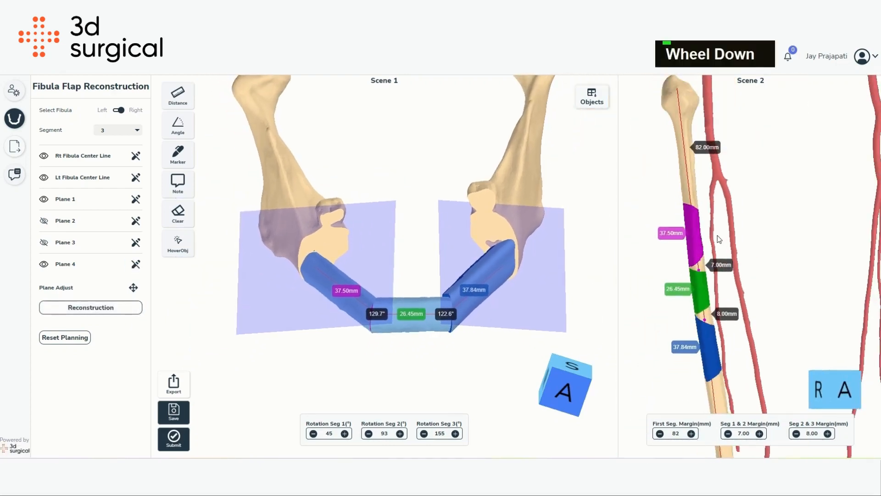
pyautogui.moveTo(370, 196); pyautogui.dragTo(450, 181)
# - Show the maxilla and mandible in Scene 1 through the objects list
pyautogui.click(590, 99)
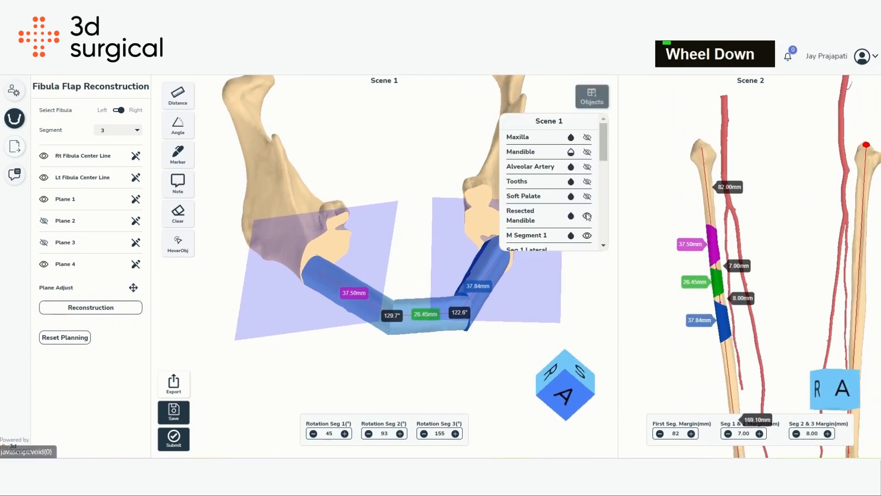
pyautogui.click(587, 137)
pyautogui.click(587, 152)
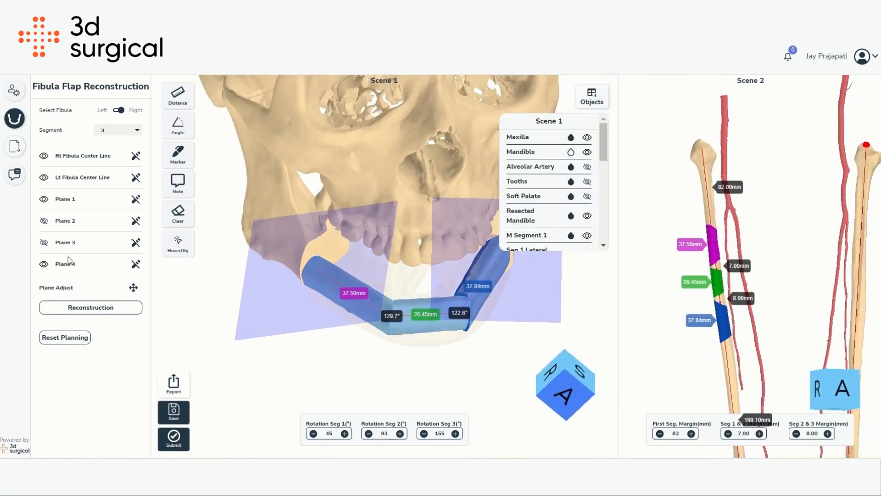
# - Hide all four cutting planes in Scene 1
pyautogui.click(44, 242)
pyautogui.click(44, 199)
pyautogui.click(44, 221)
pyautogui.click(44, 242)
pyautogui.click(44, 264)
# - Examine the fibula segments fitted to the mandible from several angles
pyautogui.moveTo(385, 248); pyautogui.dragTo(457, 307)
pyautogui.scroll(-5, 574, 183)
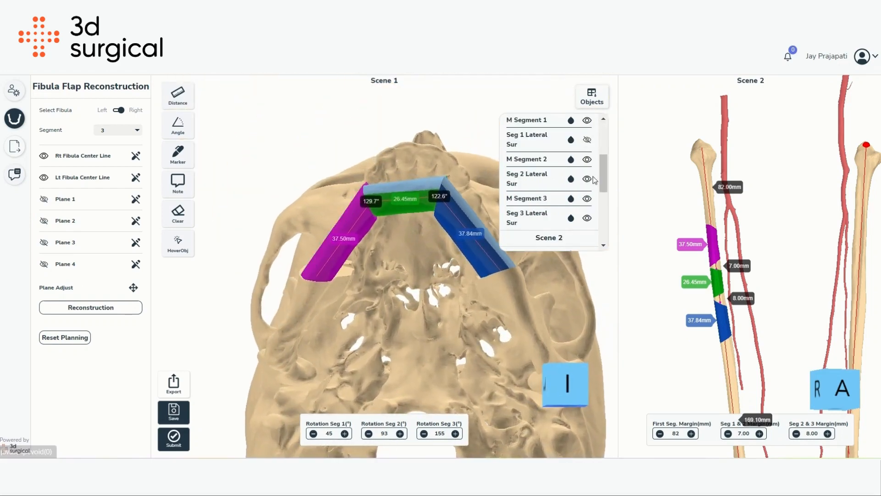
pyautogui.click(591, 102)
pyautogui.moveTo(502, 159); pyautogui.dragTo(510, 261)
pyautogui.scroll(-3, 462, 261)
pyautogui.moveTo(461, 260); pyautogui.dragTo(466, 280, button='right')
pyautogui.moveTo(465, 280); pyautogui.dragTo(503, 193)
pyautogui.scroll(2, 397, 273)
pyautogui.moveTo(398, 273); pyautogui.dragTo(425, 294, button='right')
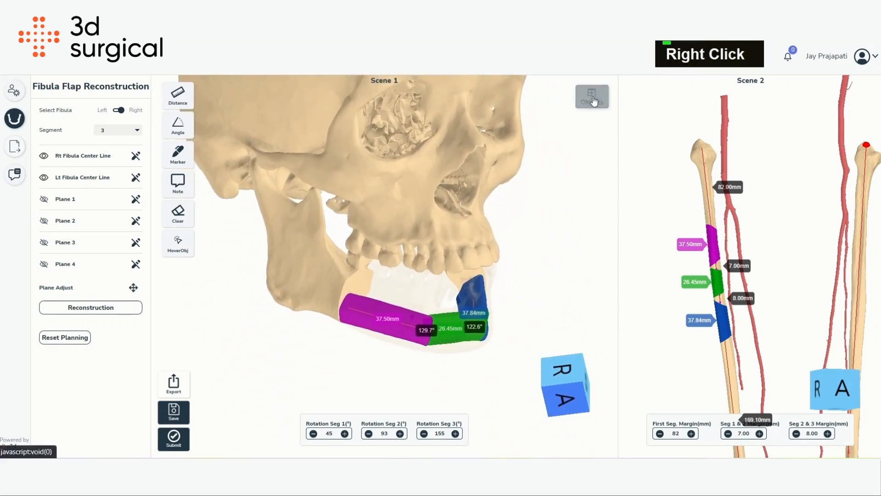
# - Make the tibia visible alongside the fibula in Scene 2
pyautogui.click(592, 96)
pyautogui.scroll(-3, 570, 179)
pyautogui.scroll(2, 580, 182)
pyautogui.scroll(-2, 585, 185)
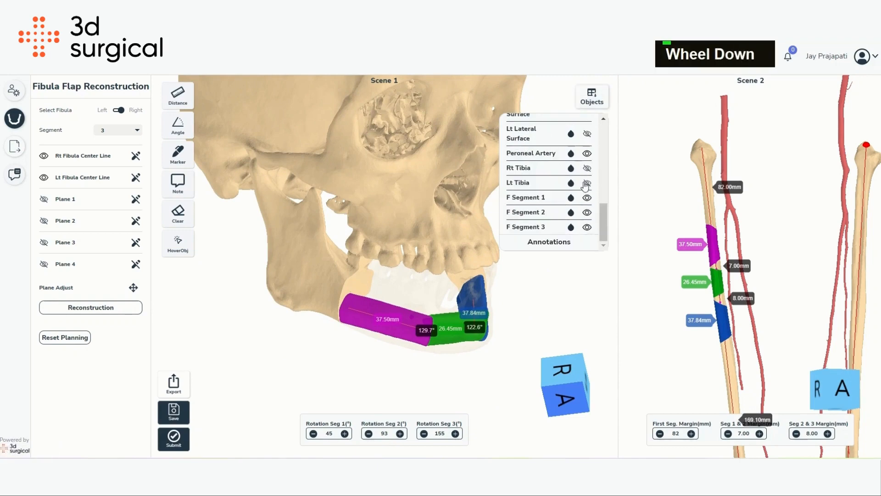
pyautogui.click(588, 169)
pyautogui.scroll(-5, 777, 203)
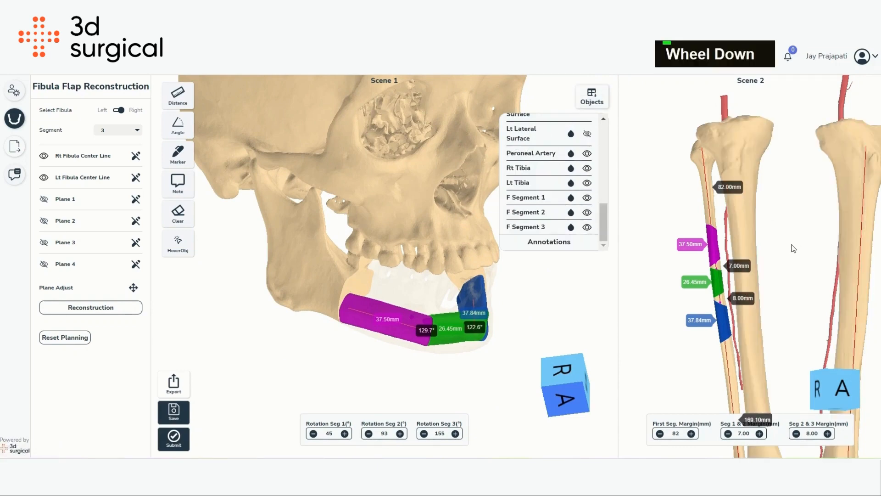
pyautogui.moveTo(798, 261); pyautogui.dragTo(792, 258)
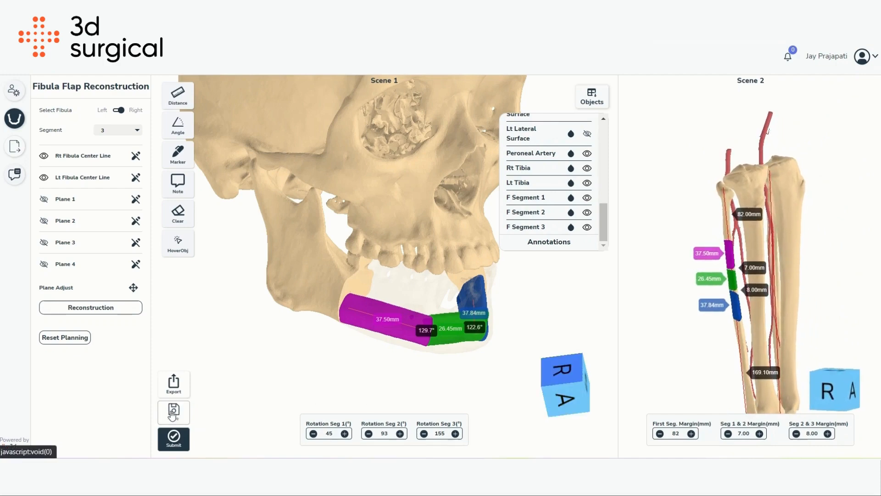
# - Save the planning and close the confirmation
pyautogui.click(173, 413)
pyautogui.click(431, 295)
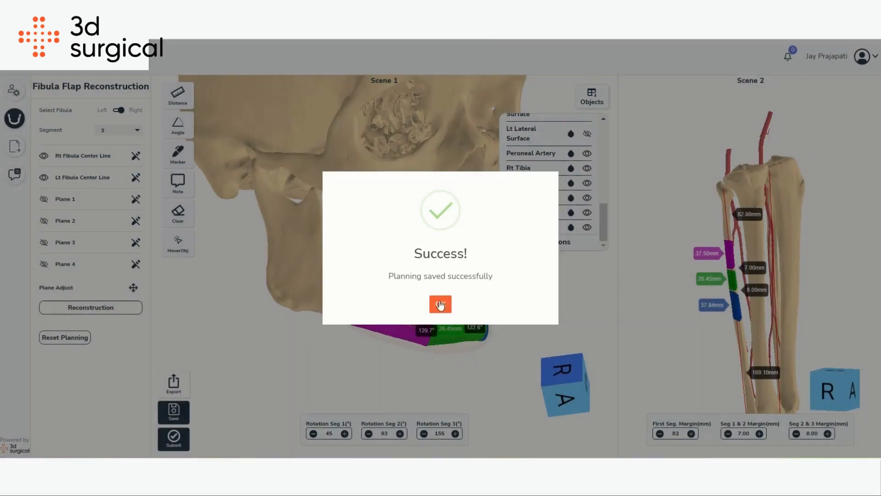
pyautogui.click(440, 304)
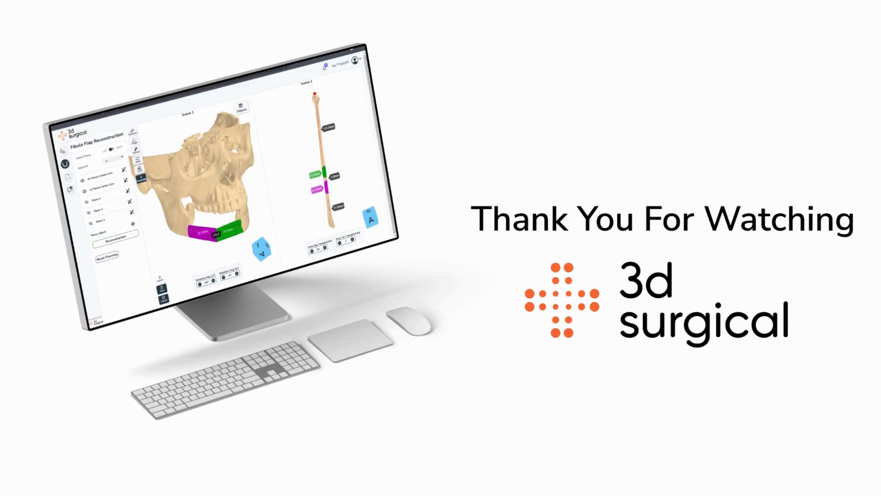